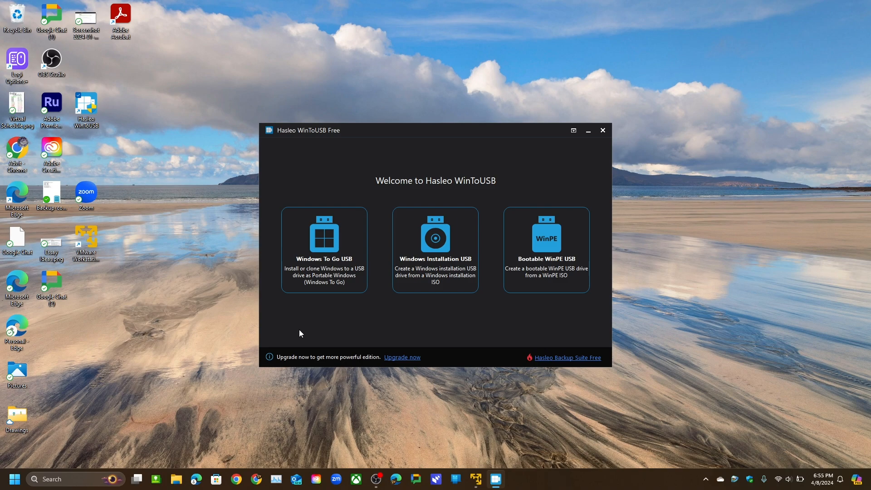
Set Downloads\ISOfiles\Win10 x64\Windows 10 x64.iso as the Windows installation USB source.
click(435, 272)
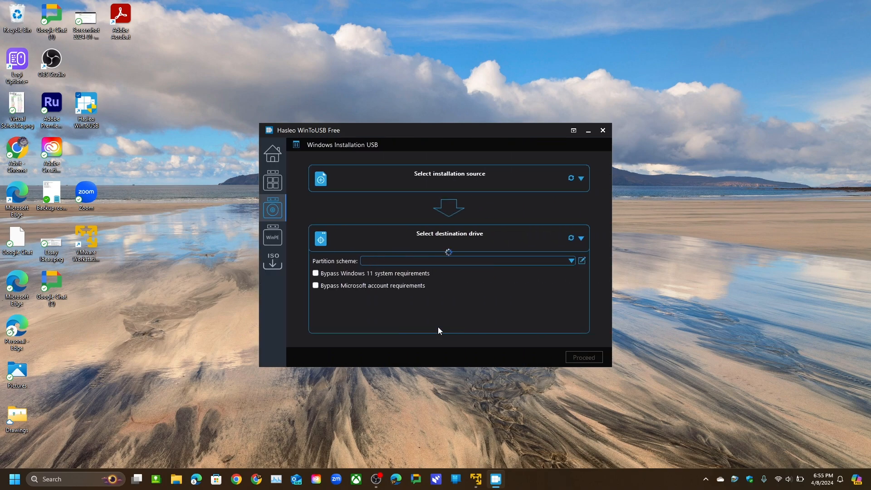
click(467, 182)
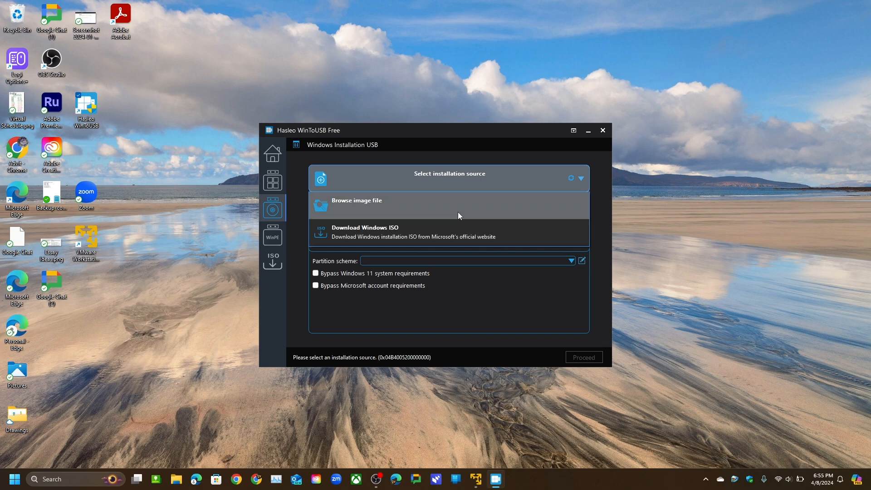
click(458, 212)
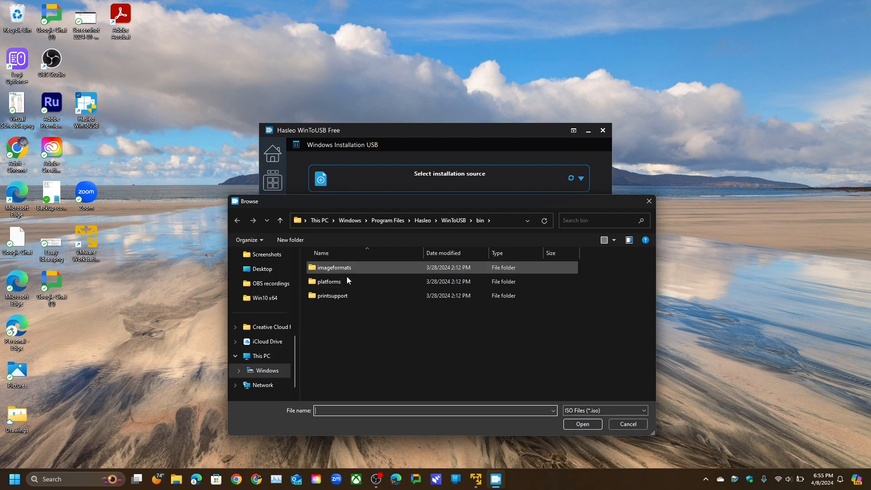
scroll(267, 294, up, 3)
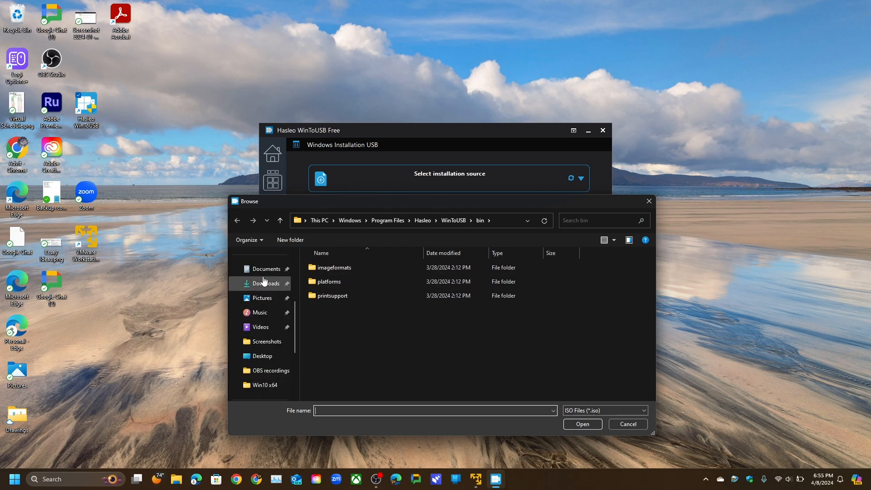
click(265, 283)
double_click(371, 295)
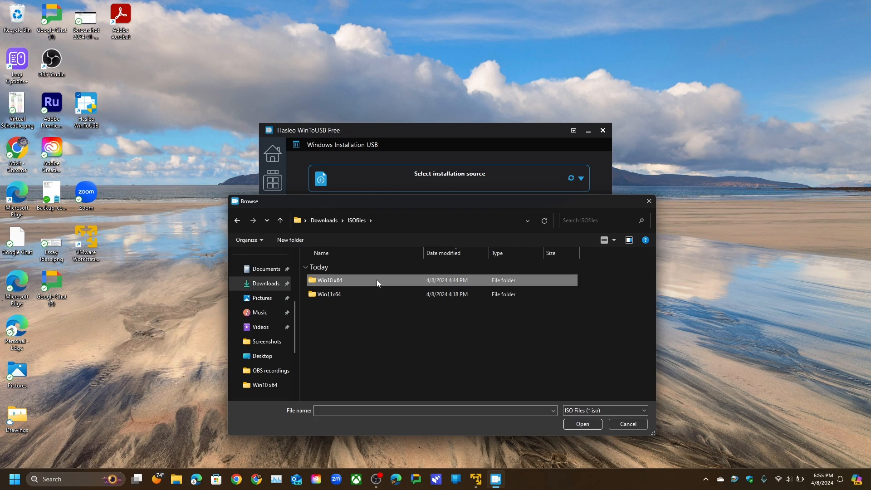
double_click(376, 280)
double_click(393, 282)
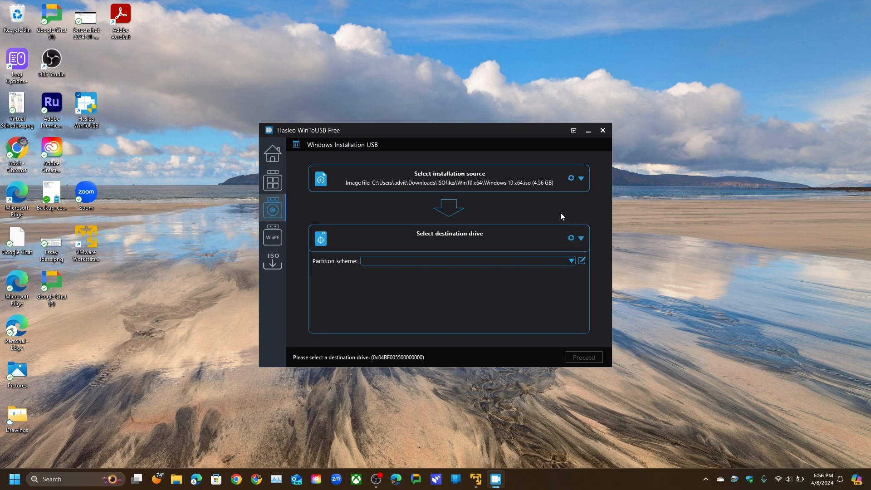
Choose the Generic-SD/MMC disk as the destination drive and close WinToUSB.
click(571, 238)
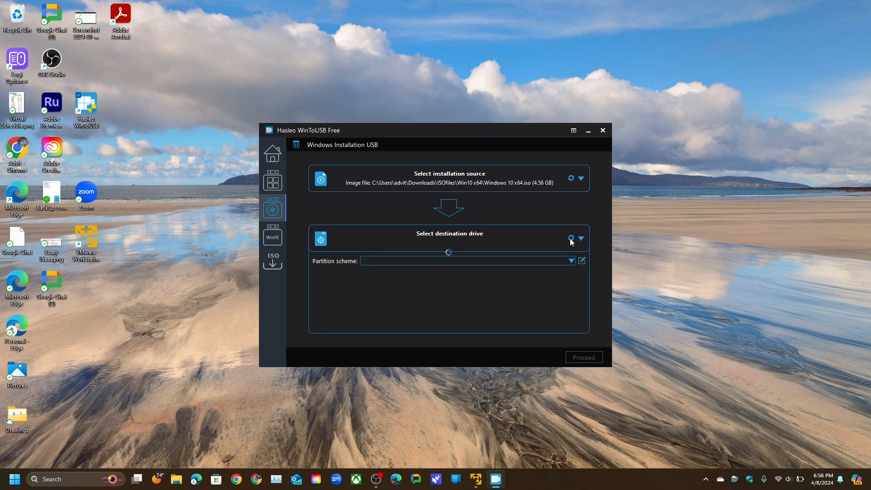
click(537, 240)
click(526, 264)
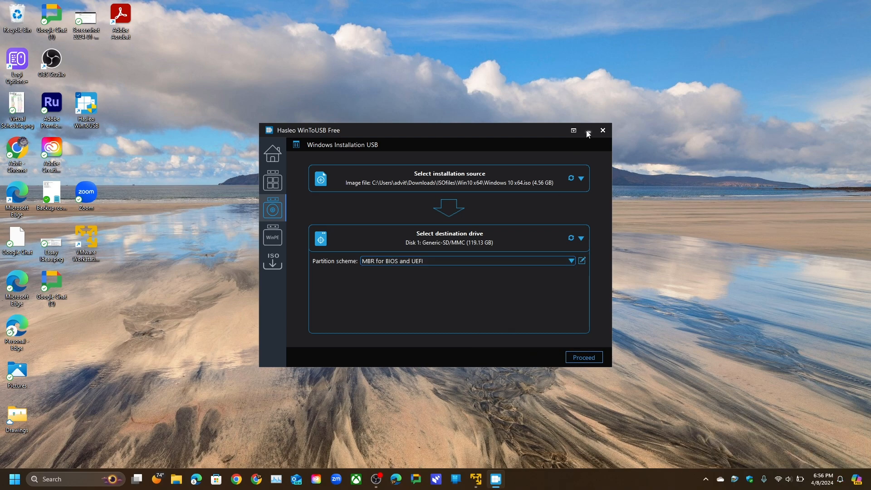
click(601, 131)
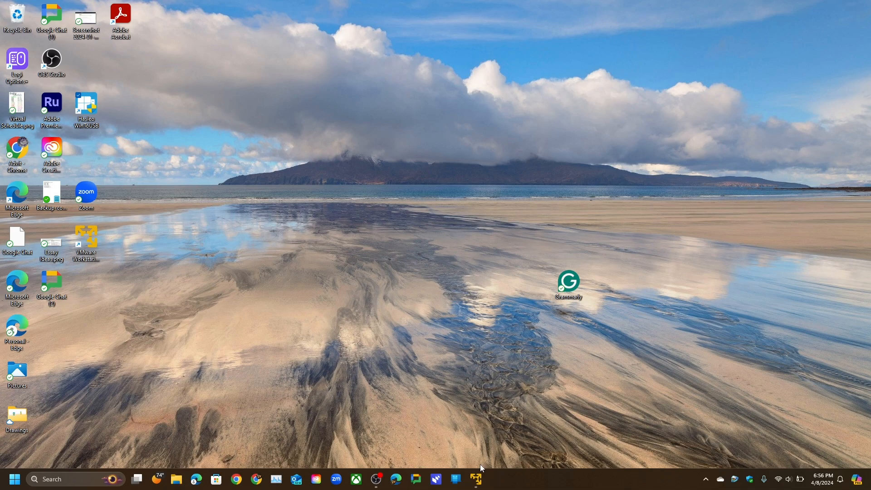
Start a new virtual machine using the detected Windows 10 x64 ISO.
click(475, 482)
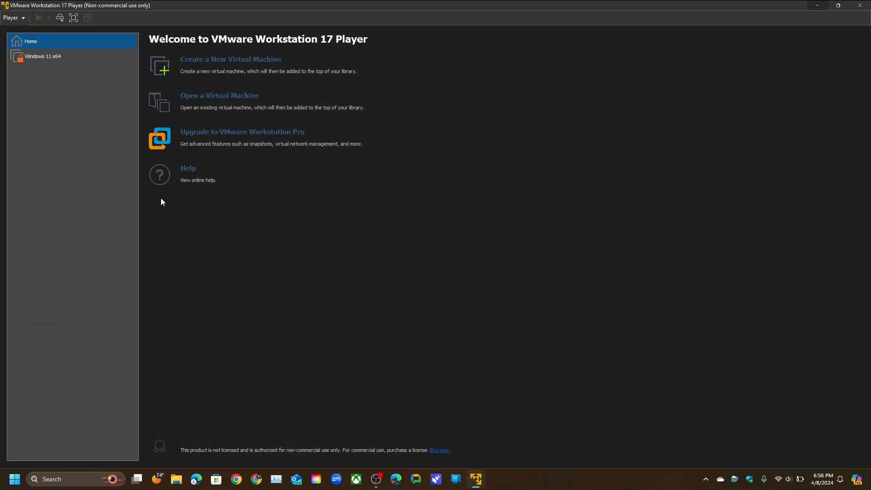
click(231, 60)
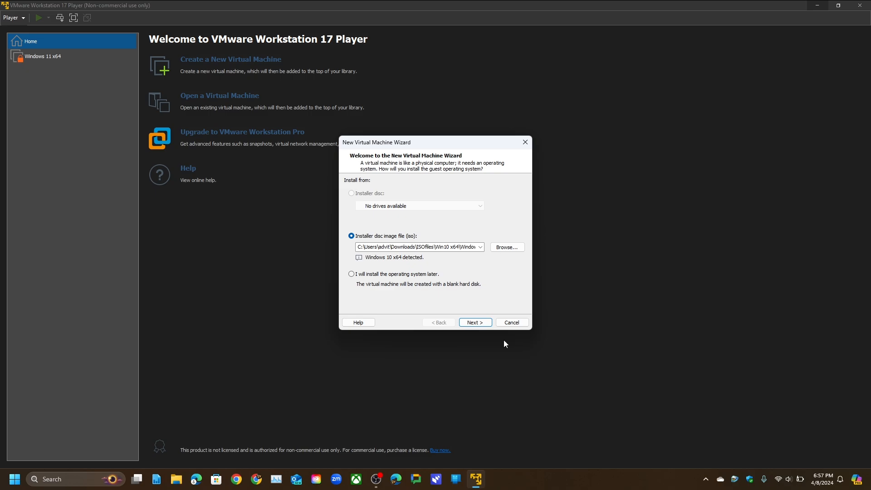
click(476, 327)
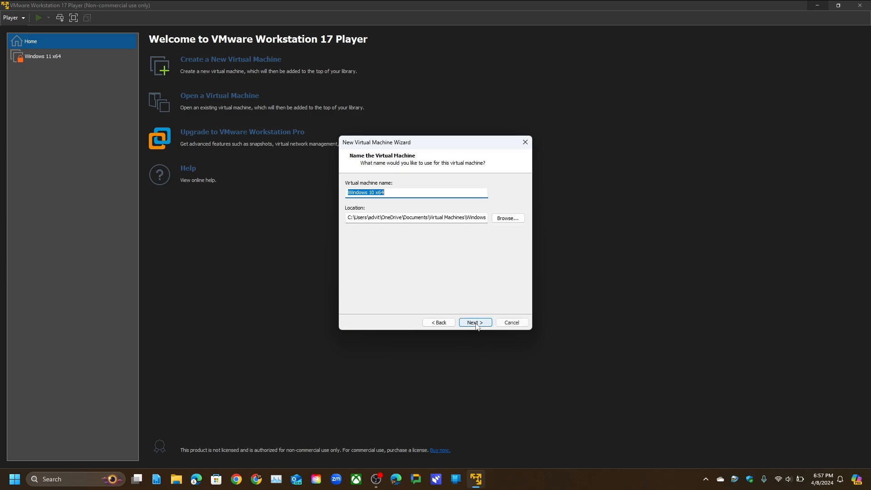
Store the VM in Downloads\Virtual Machines\Windows 10 x64 and continue.
click(503, 218)
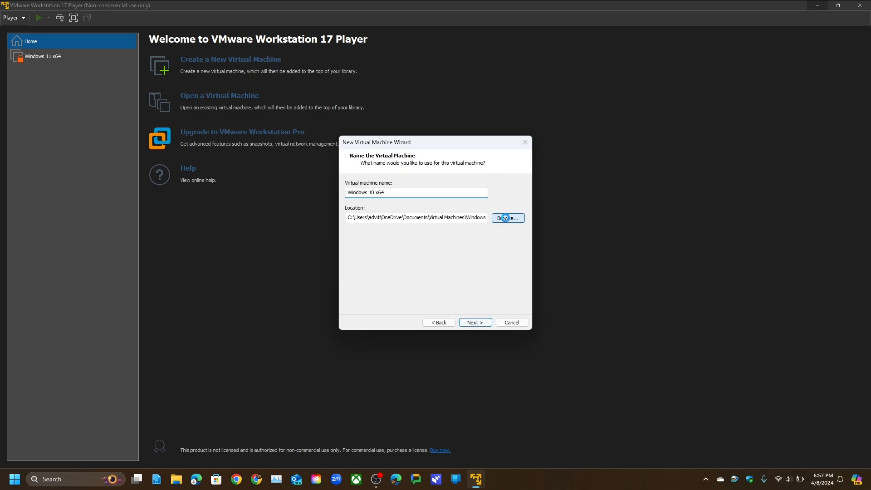
scroll(433, 245, down, 5)
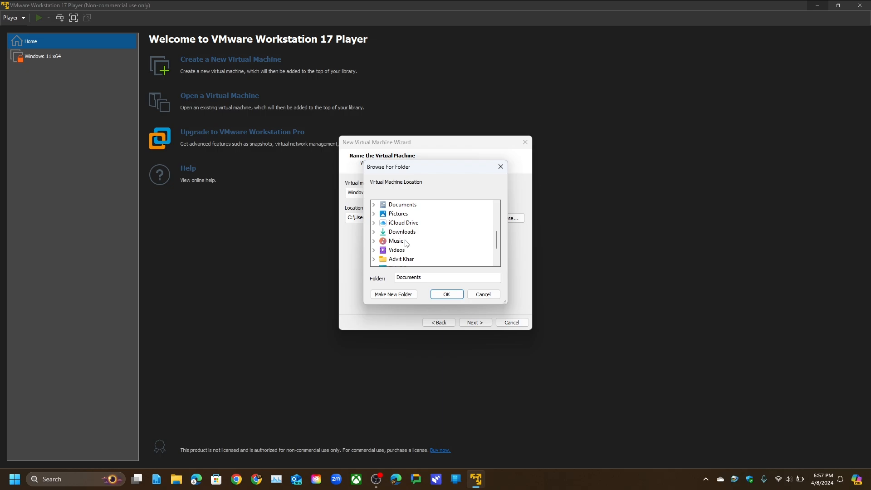
click(395, 232)
scroll(390, 236, down, 1)
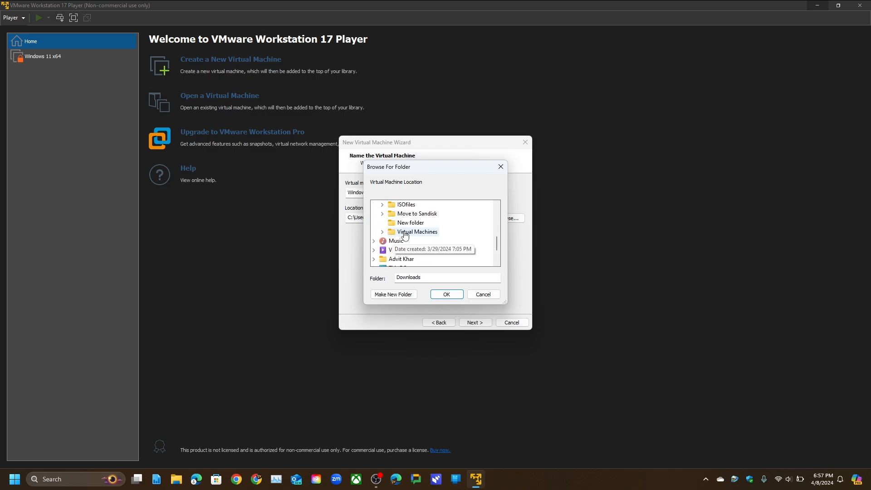
click(402, 233)
click(435, 241)
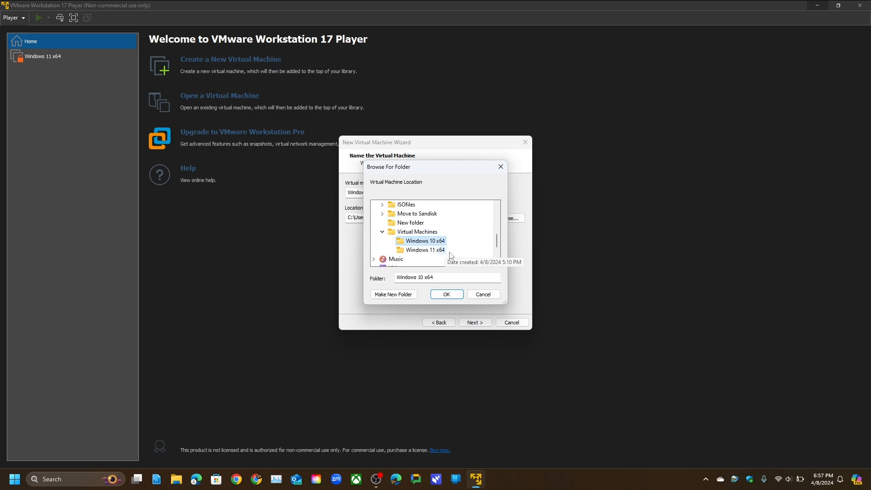
click(449, 295)
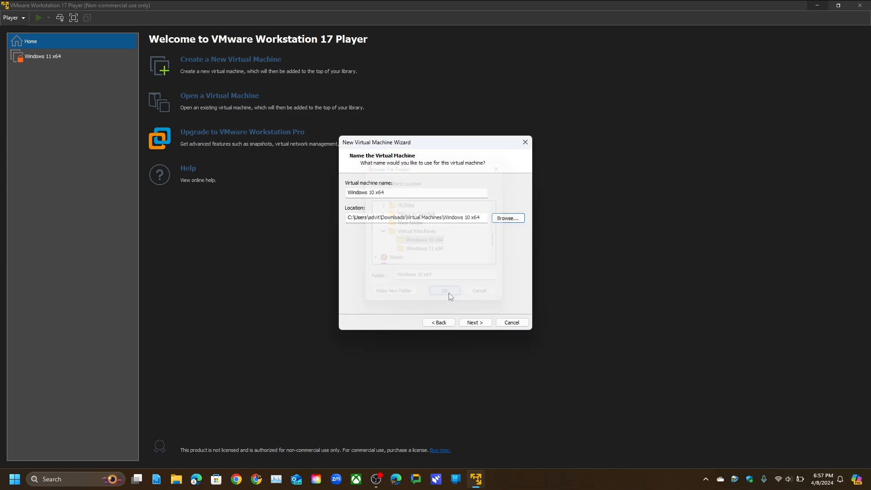
click(480, 322)
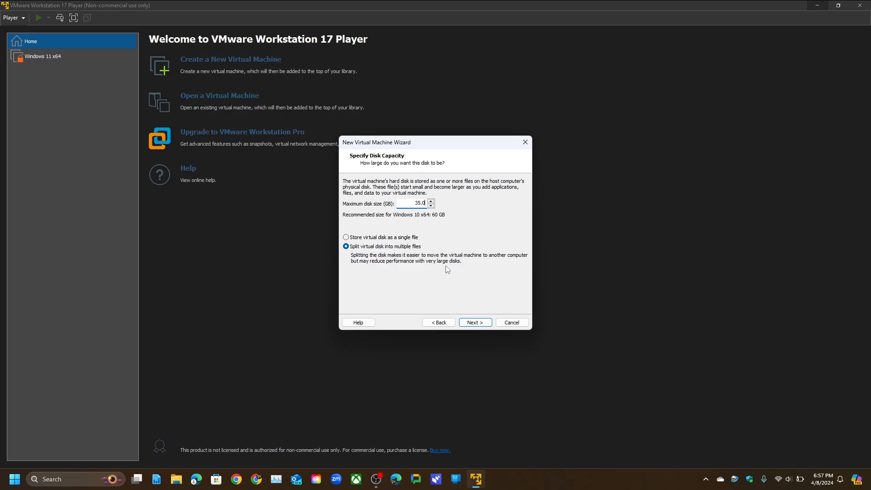
Keep the 35 GB split disk, then set memory to 6144 MB and processors to 4 cores.
click(485, 322)
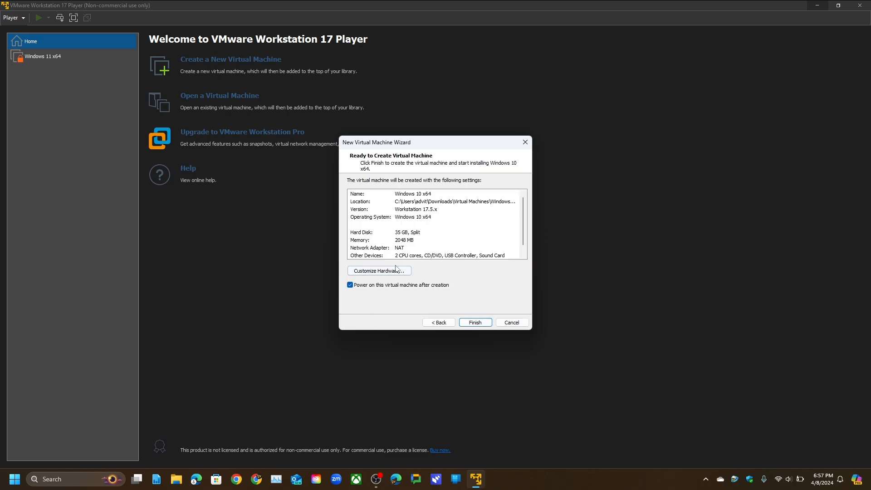
click(366, 271)
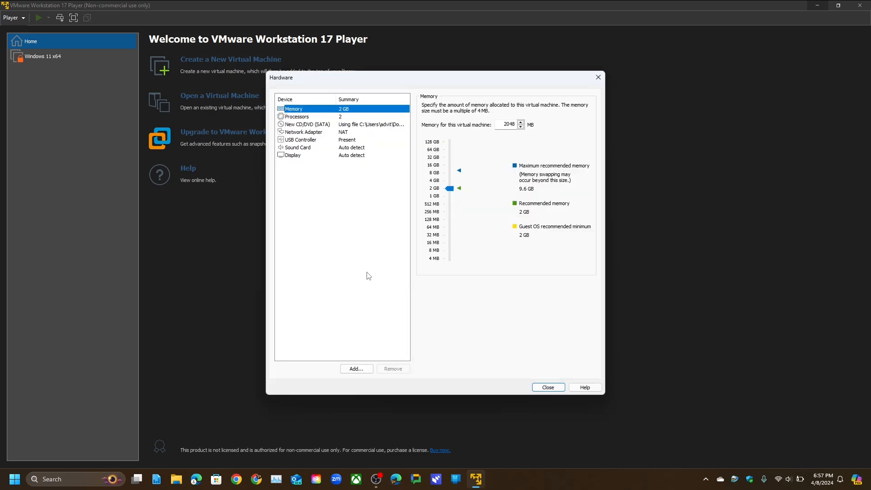
double_click(509, 123)
key(BackSpace)
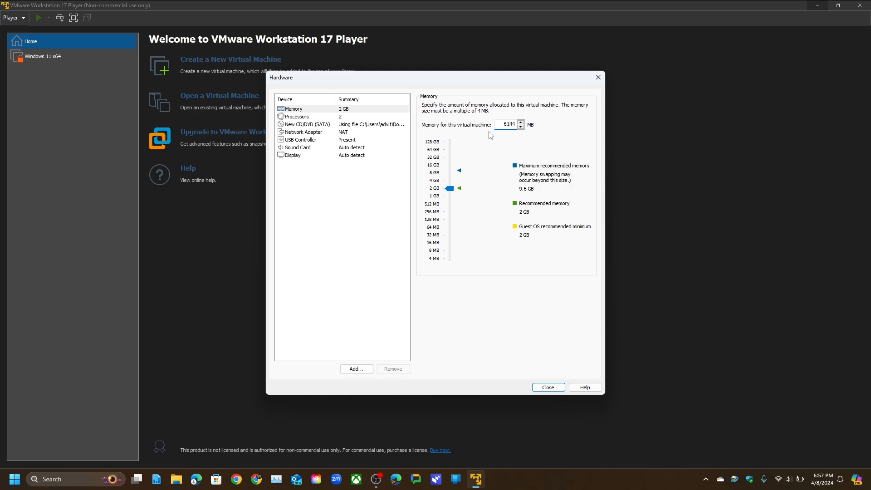
click(361, 117)
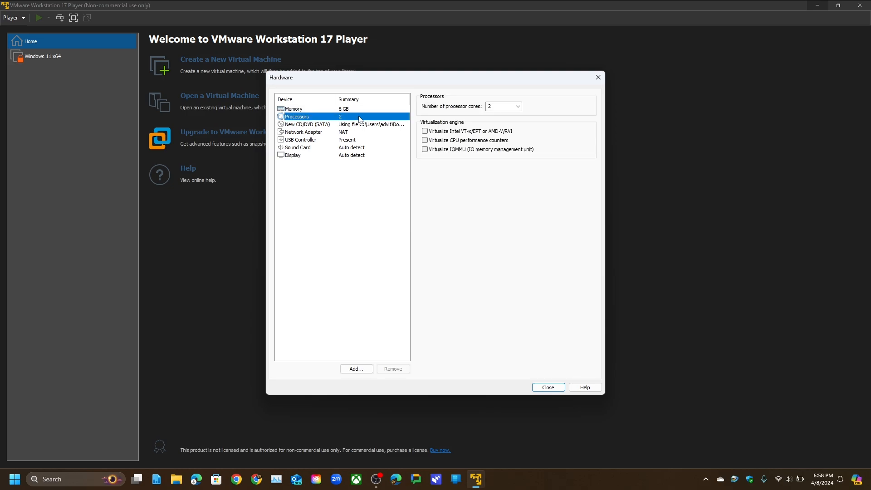
click(512, 107)
click(510, 131)
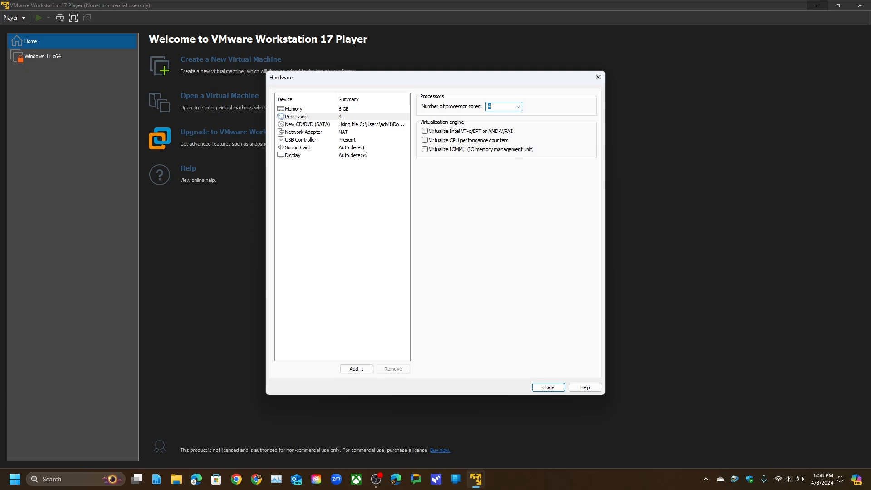
click(552, 388)
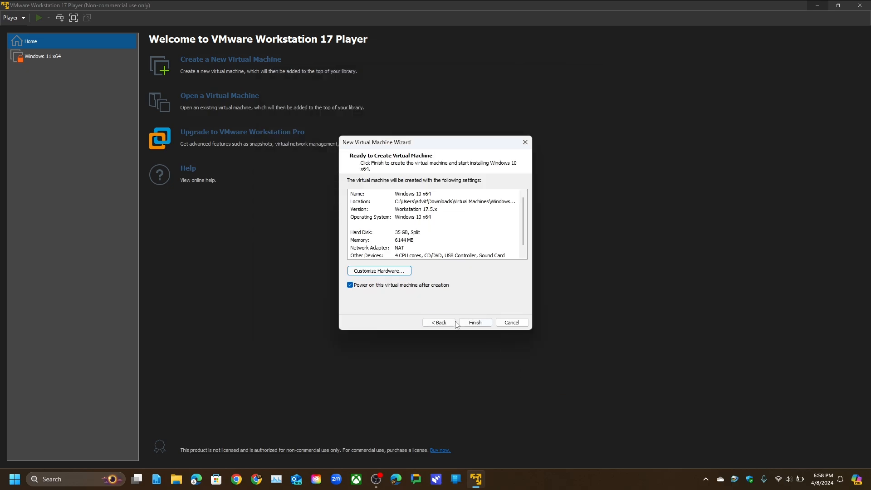
Finish creating the VM and boot it from the Windows 10 disc image.
click(474, 322)
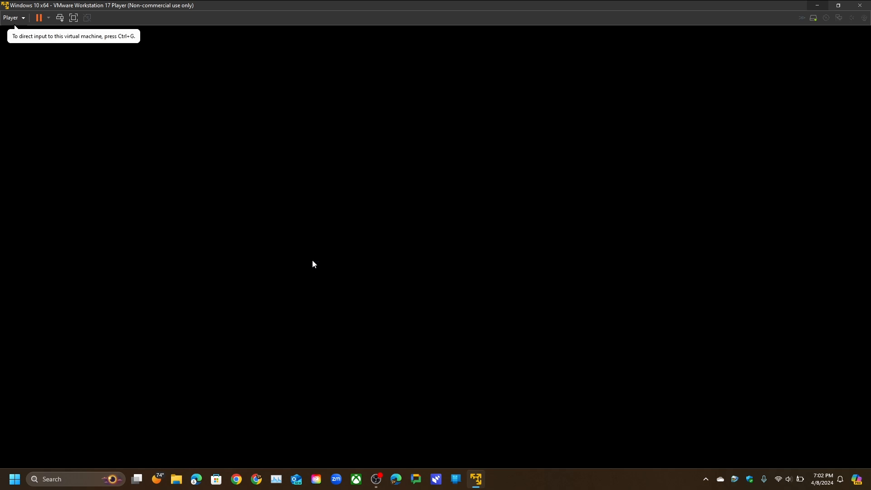
key(Return)
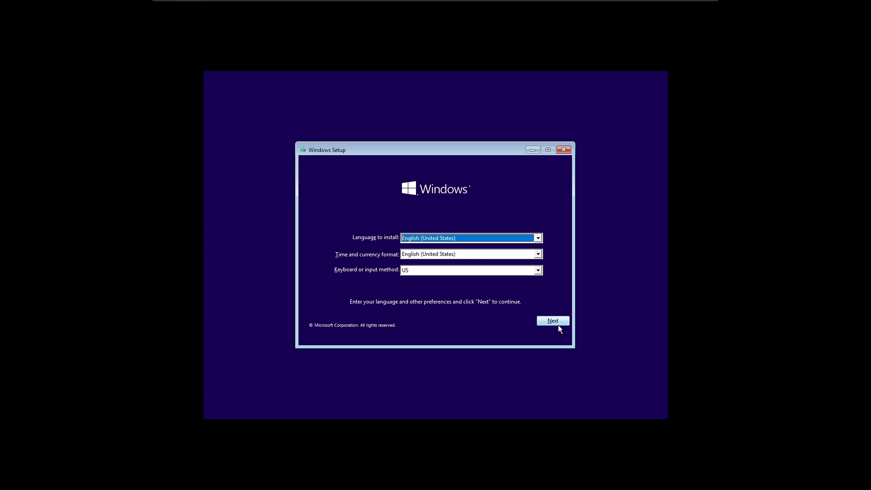
Begin Windows setup without a product key, choosing Windows 10 Pro and accepting the license.
click(559, 322)
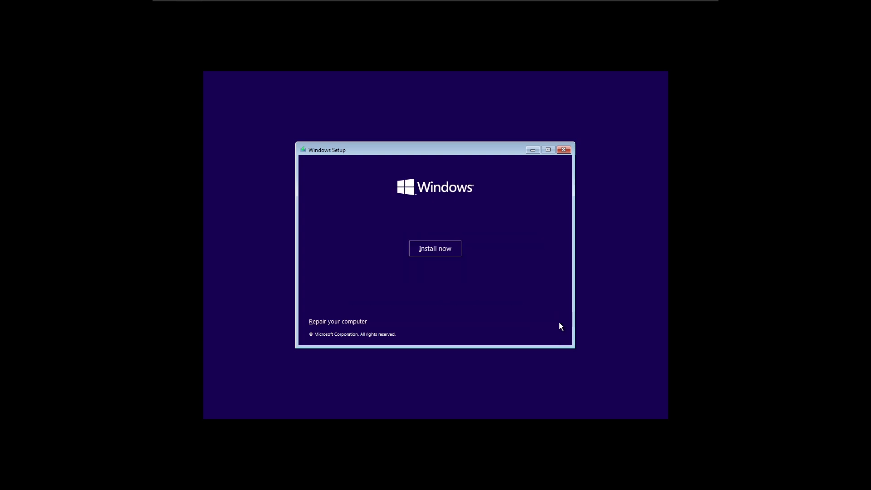
click(441, 253)
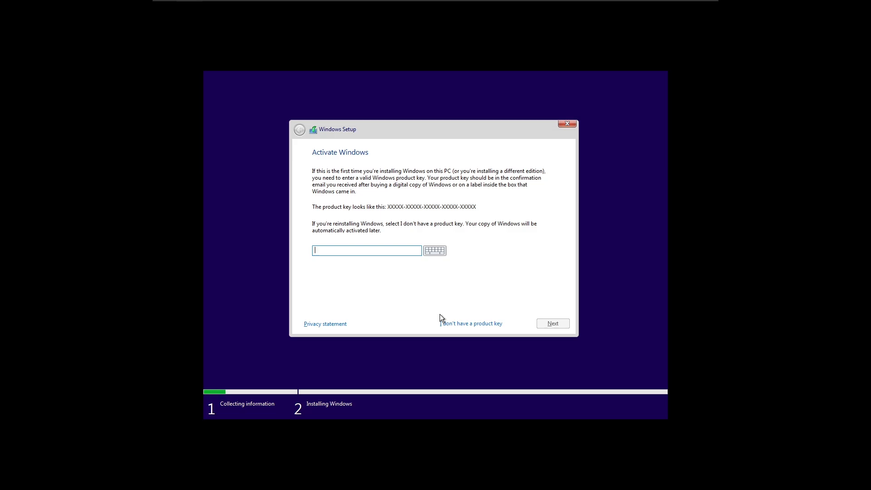
click(469, 323)
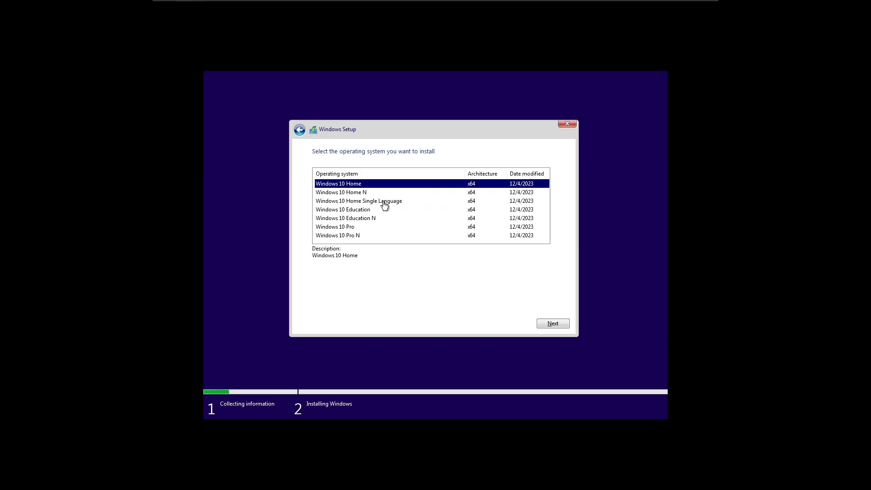
click(366, 227)
key(Return)
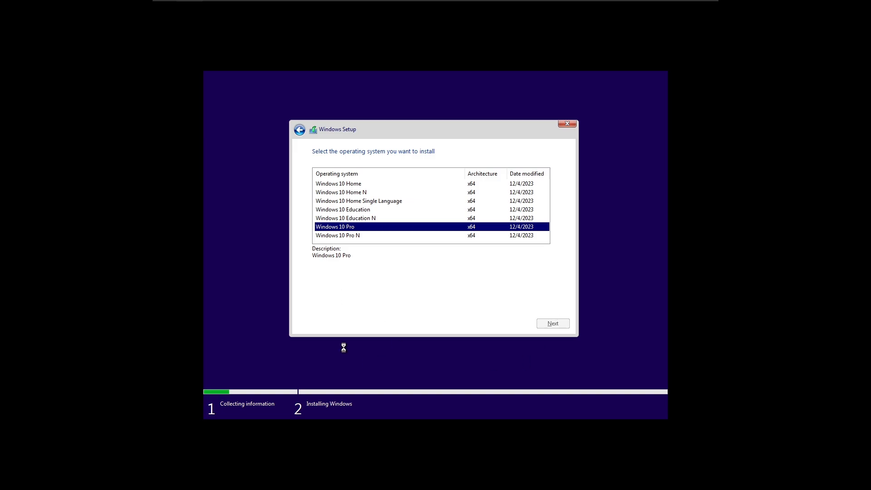
click(347, 306)
click(560, 322)
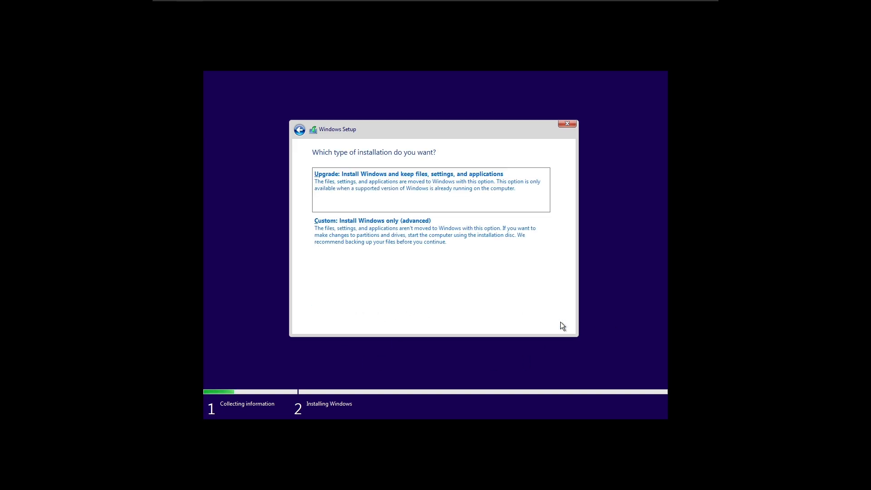
Choose a Custom install onto the 35.0 GB unallocated Drive 0 and start installing.
click(418, 266)
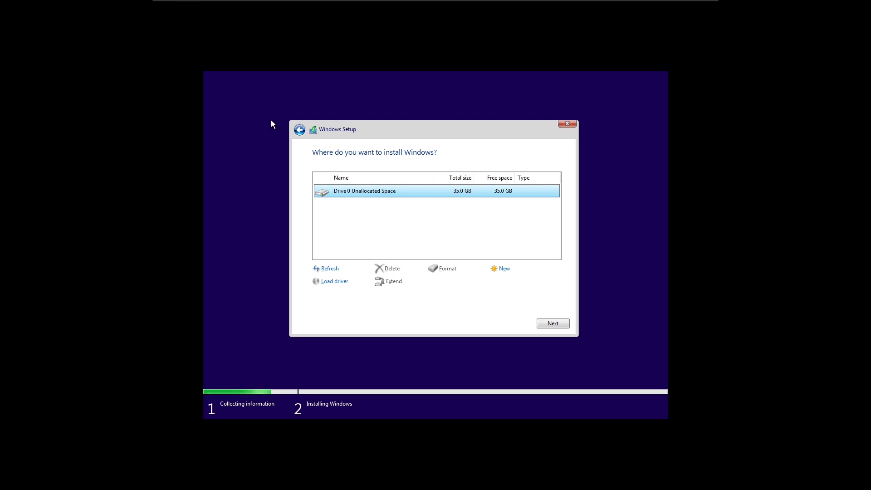
click(298, 131)
click(384, 183)
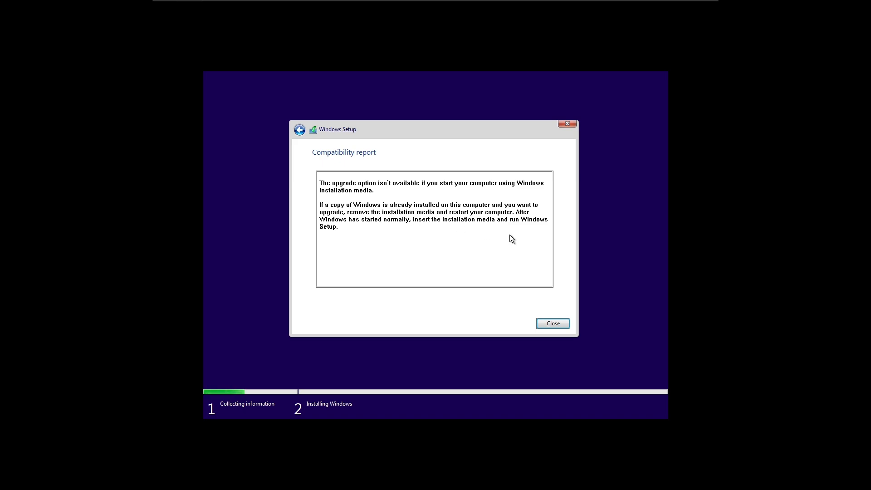
click(300, 131)
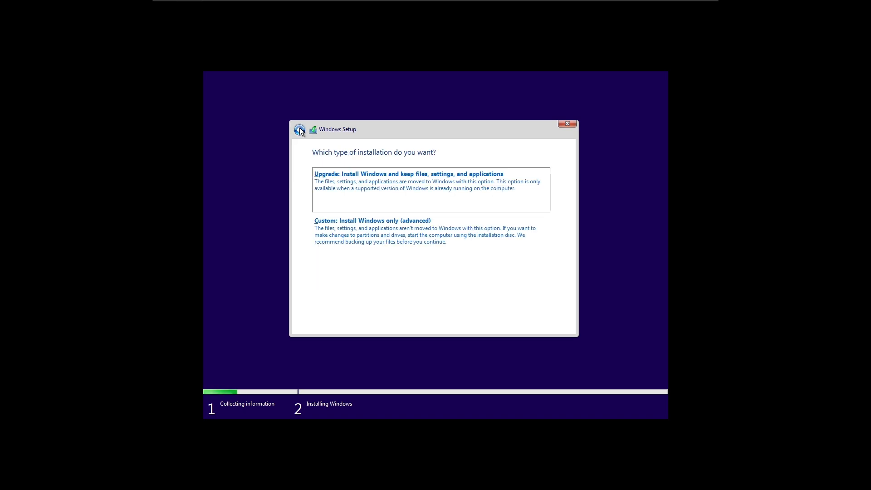
click(386, 225)
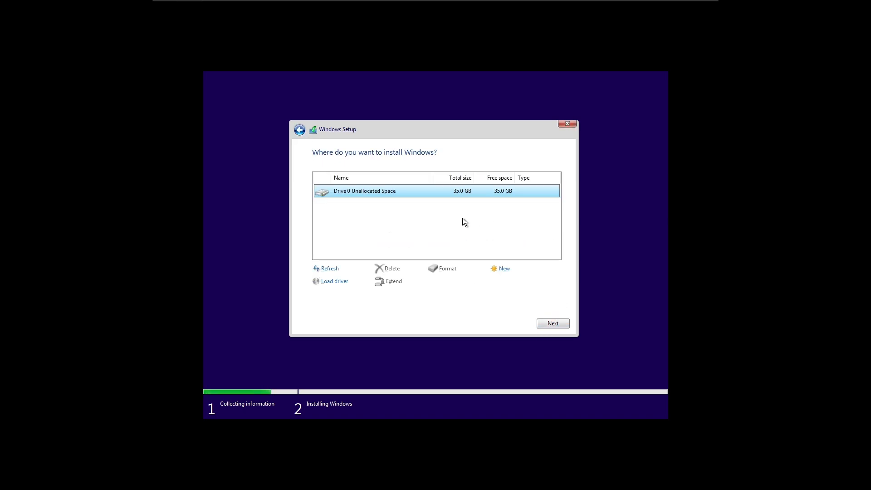
click(545, 323)
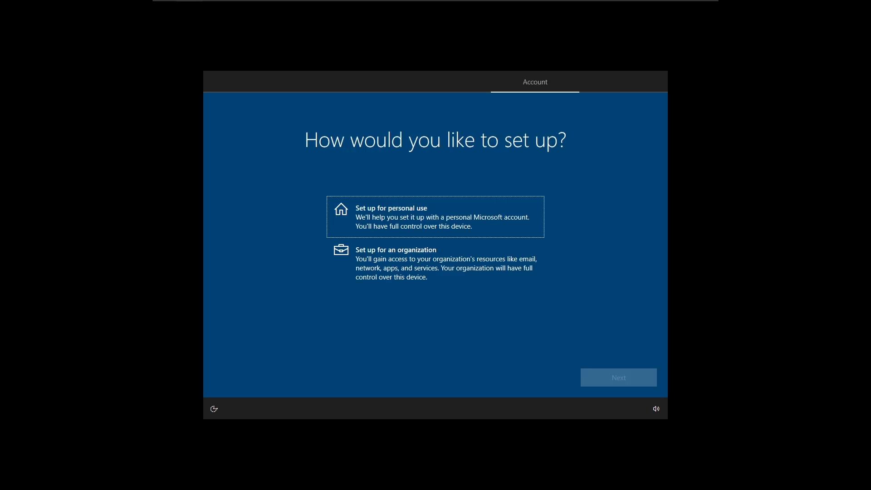
Choose personal use and switch to an offline account with the limited experience.
key(Return)
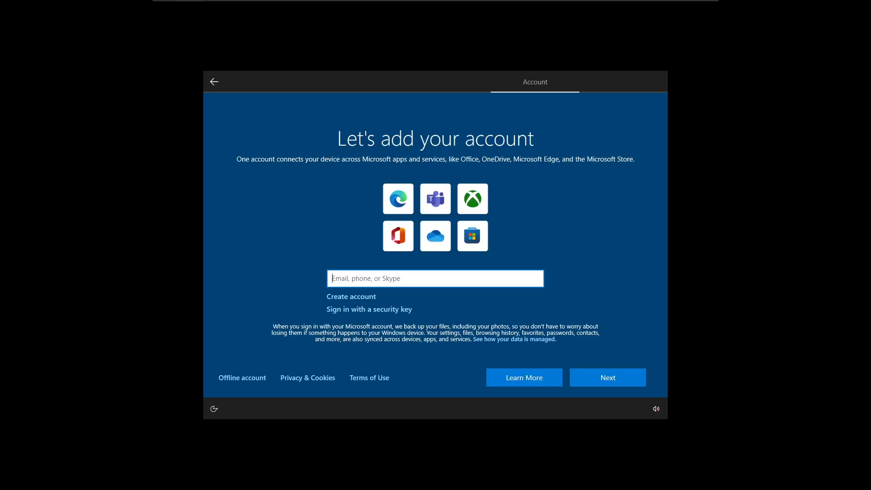
key(Num_Lock)
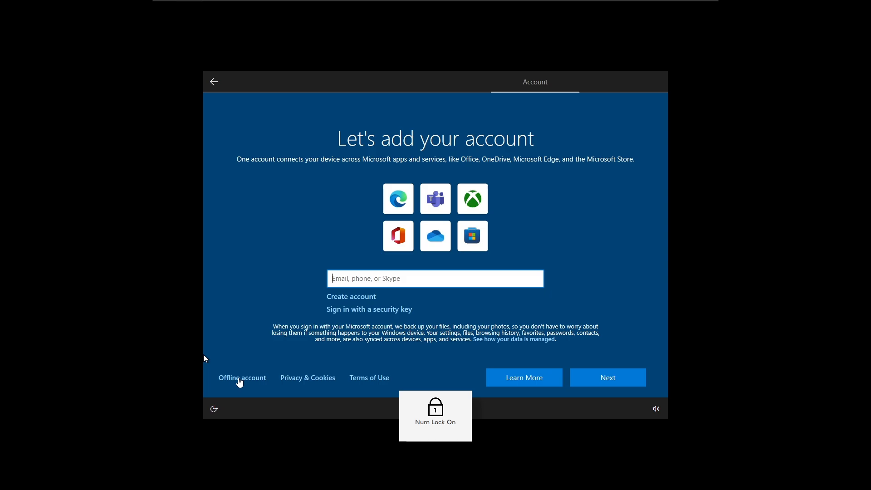
key(Num_Lock)
click(240, 379)
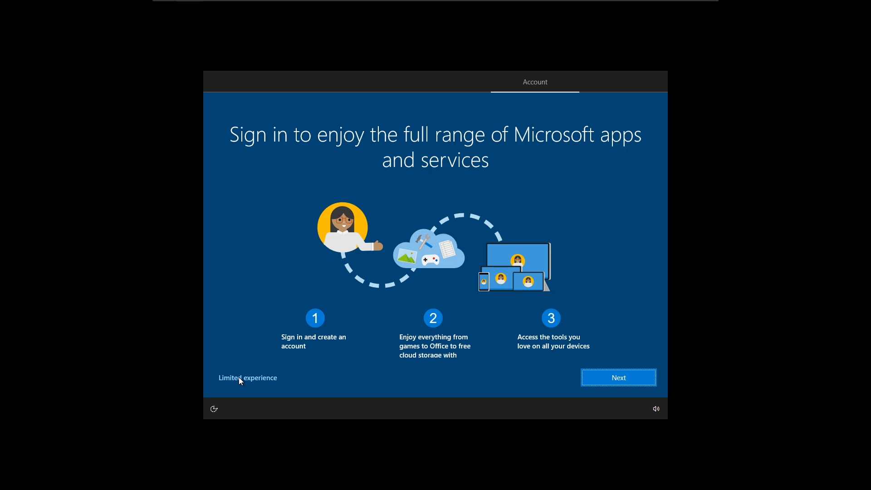
click(236, 375)
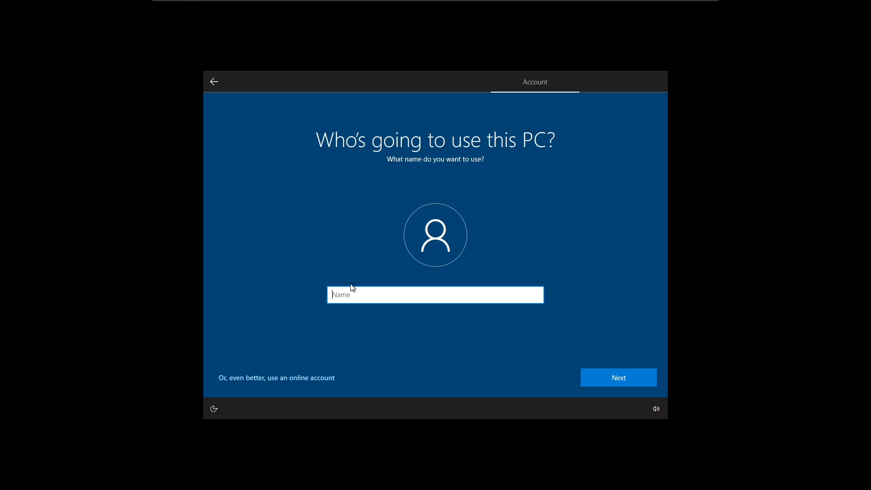
Name the local account User and enter and confirm its password.
text(User)
click(622, 372)
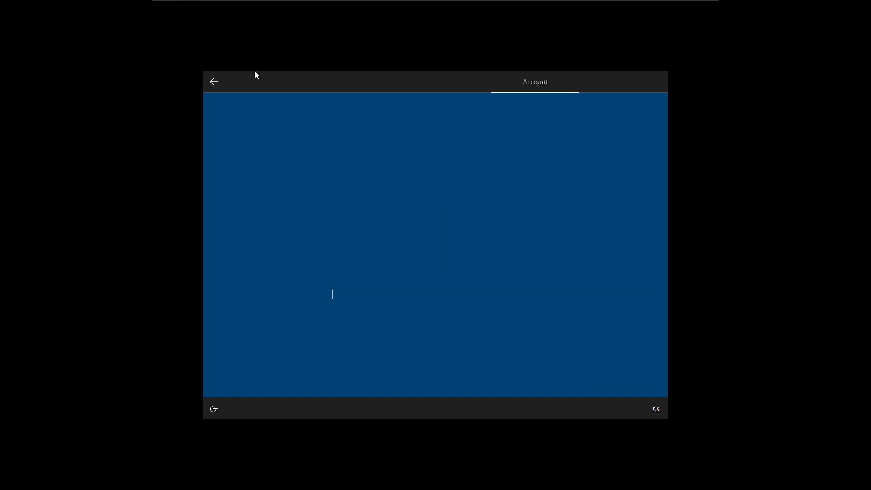
key(Num_Lock)
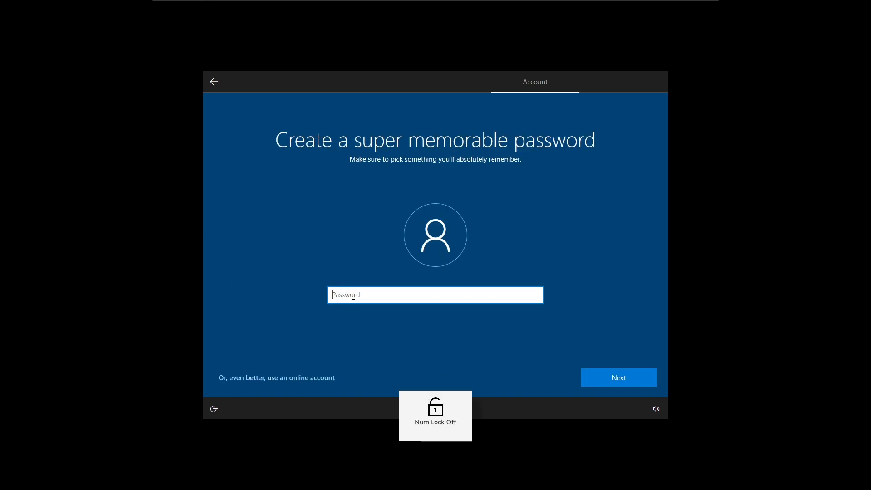
text(•)
key(BackSpace)
text(••••)
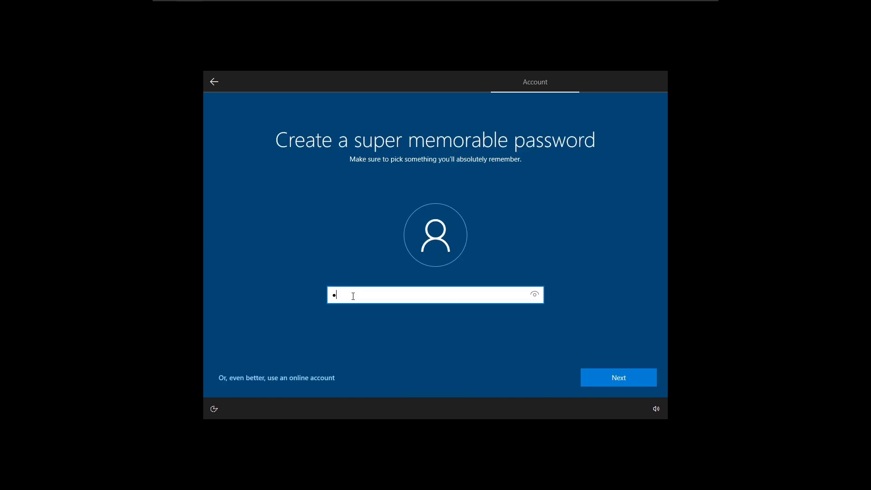
text(••••)
click(623, 378)
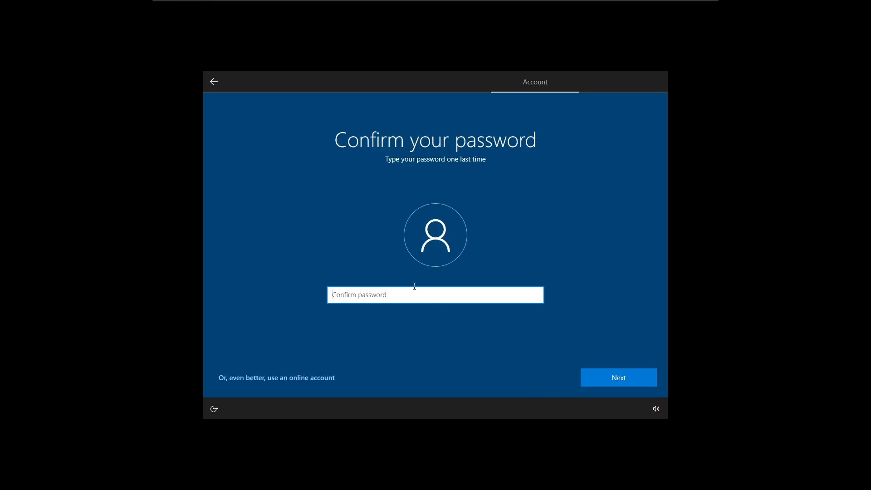
text(••••••••)
Confirm the password and answer the first pet's name security question.
click(603, 382)
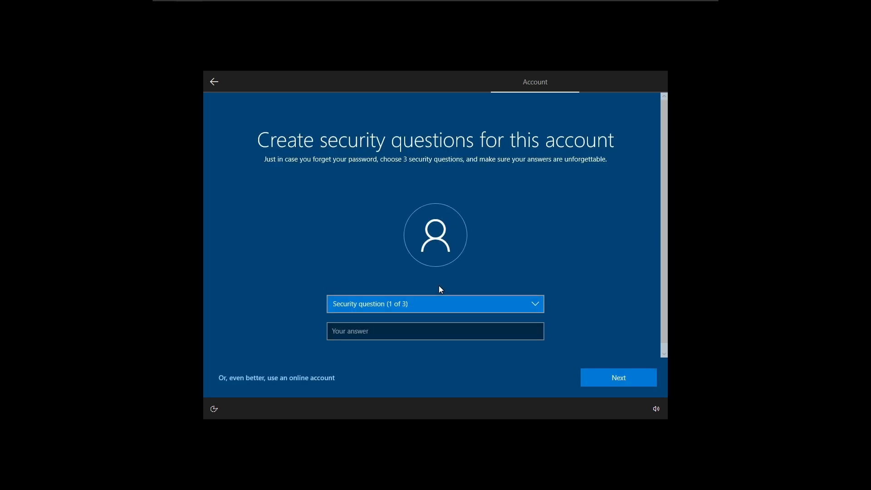
click(439, 307)
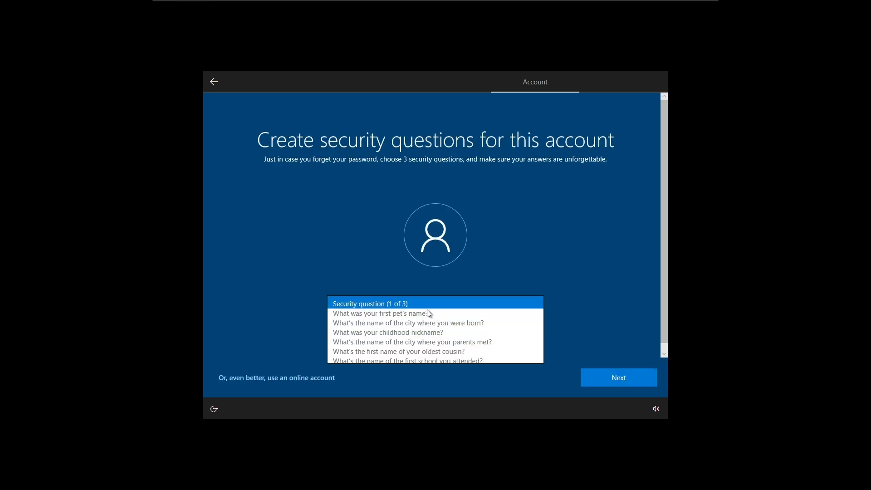
click(426, 311)
click(424, 332)
text(123)
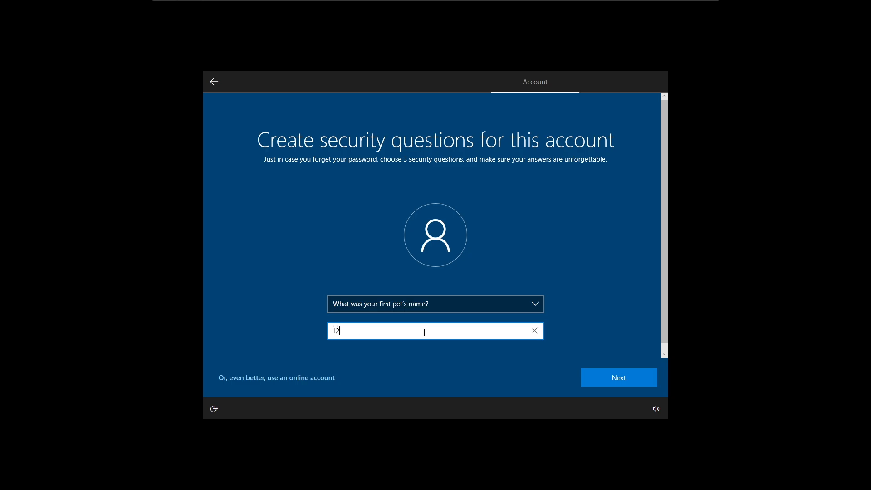
key(BackSpace)
key(BackSpace)
key(BackSpace)
text(i)
text(dk)
click(621, 376)
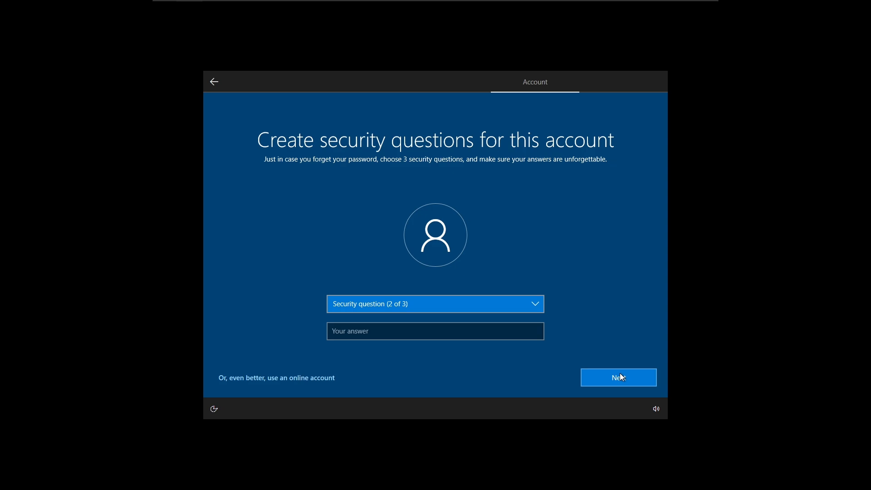
Answer the birth-city and parents-met-city security questions with idk.
click(511, 311)
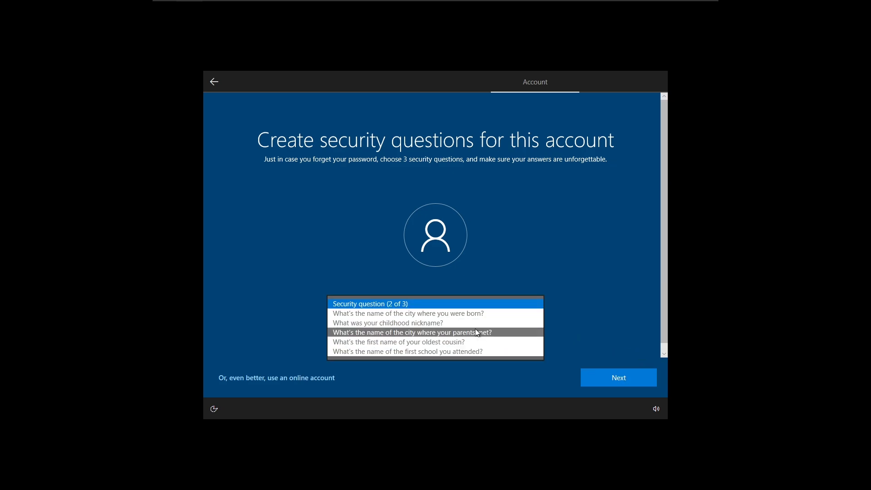
click(480, 314)
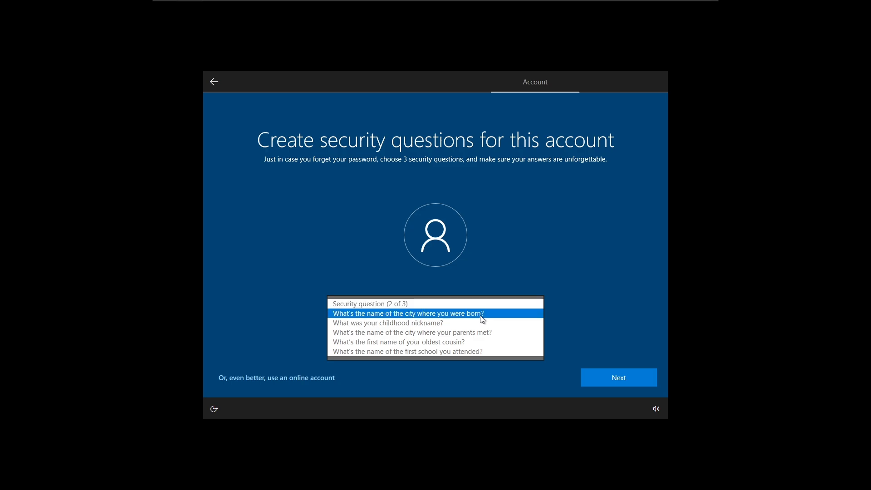
click(472, 331)
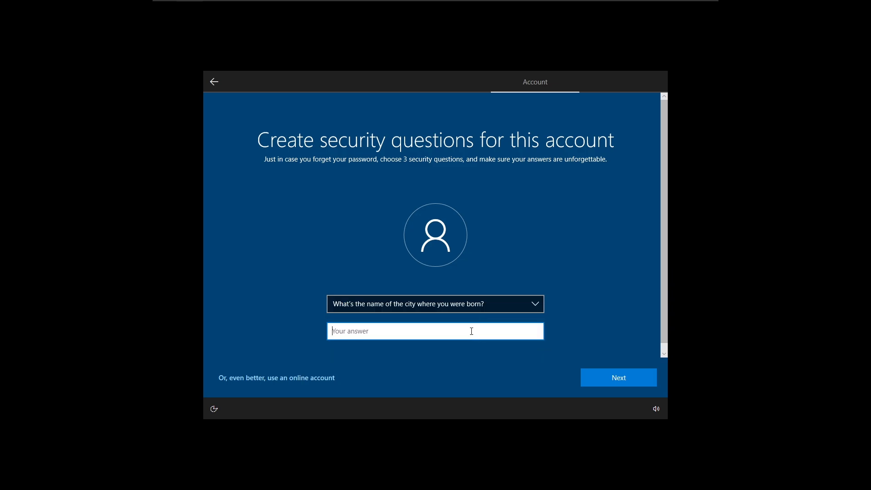
text(idk)
click(647, 379)
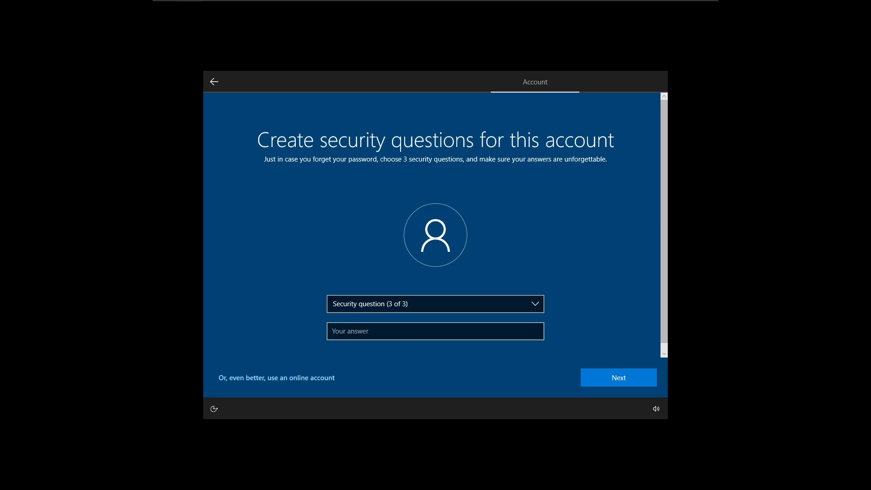
click(379, 299)
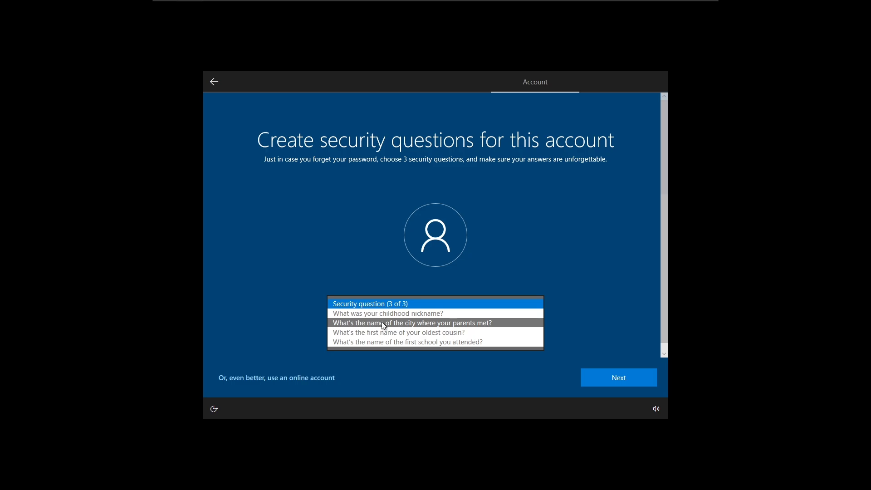
click(384, 320)
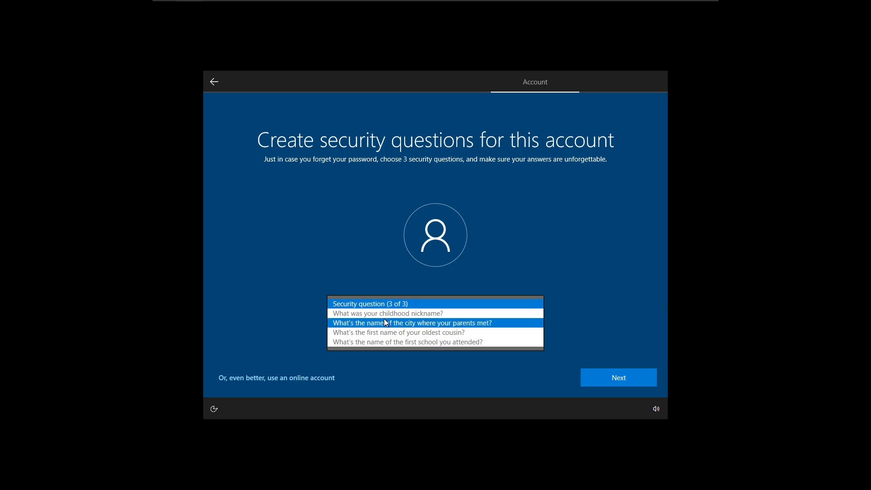
click(382, 330)
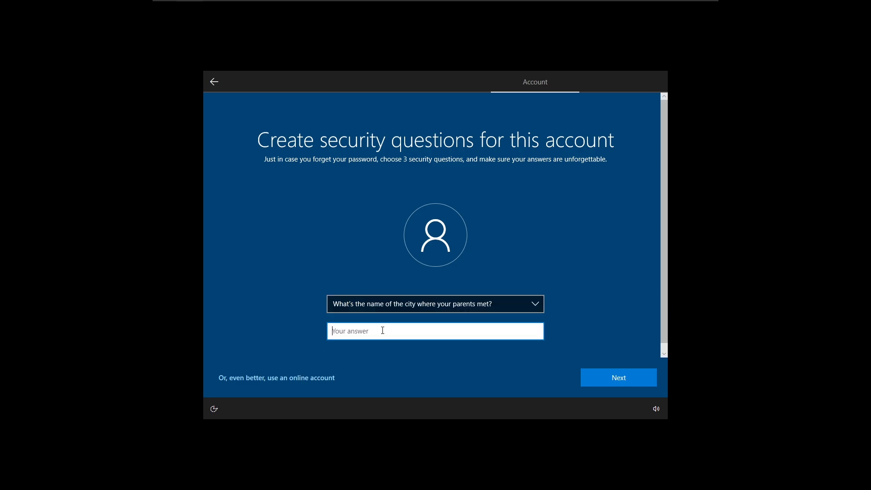
text(idk)
click(588, 375)
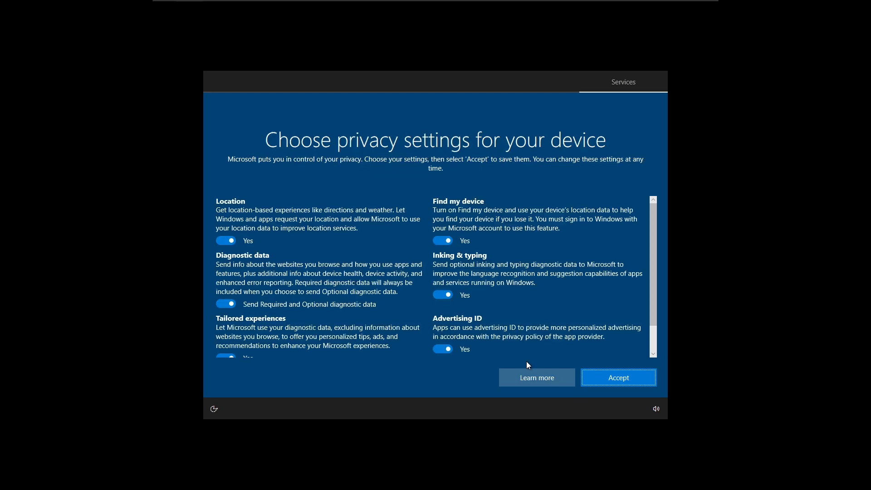
Accept the default privacy settings and skip the device-use customization and Cortana pages.
click(608, 377)
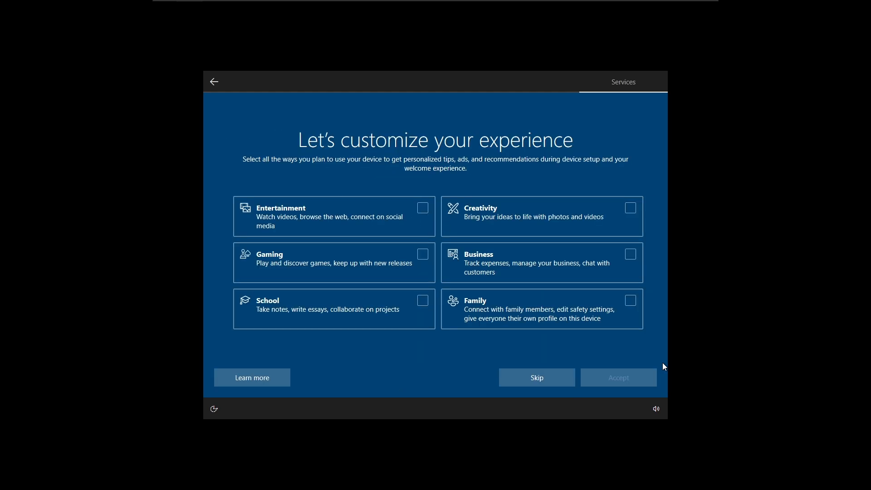
click(537, 377)
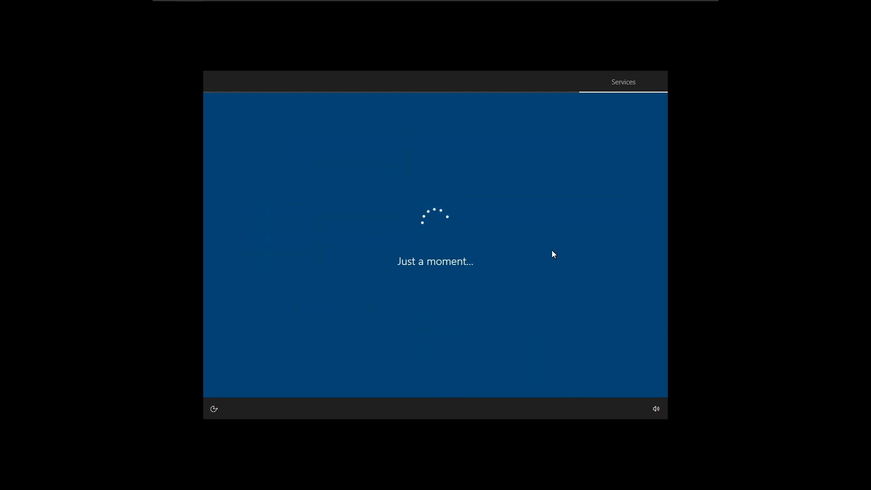
click(543, 372)
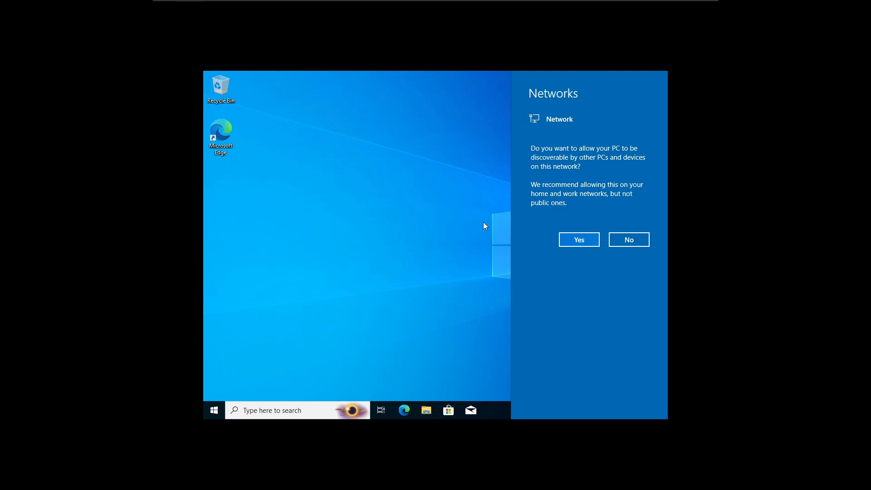
Choose Player > Manage > Install VMware Tools for the Windows guest.
key(Num_Lock)
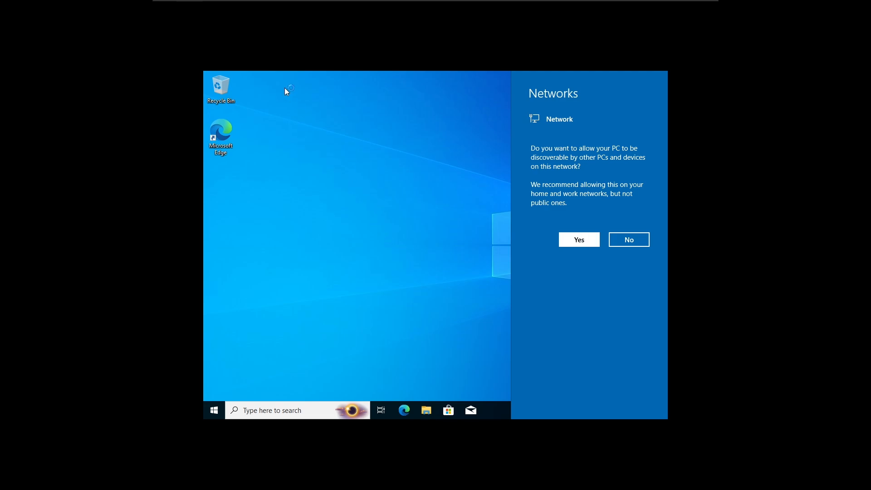
key(Num_Lock)
mouse_move(251, 1)
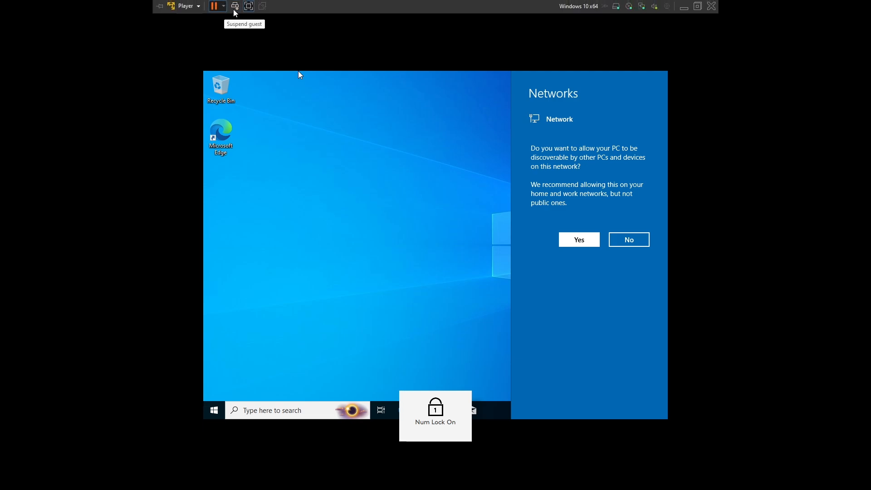
click(198, 5)
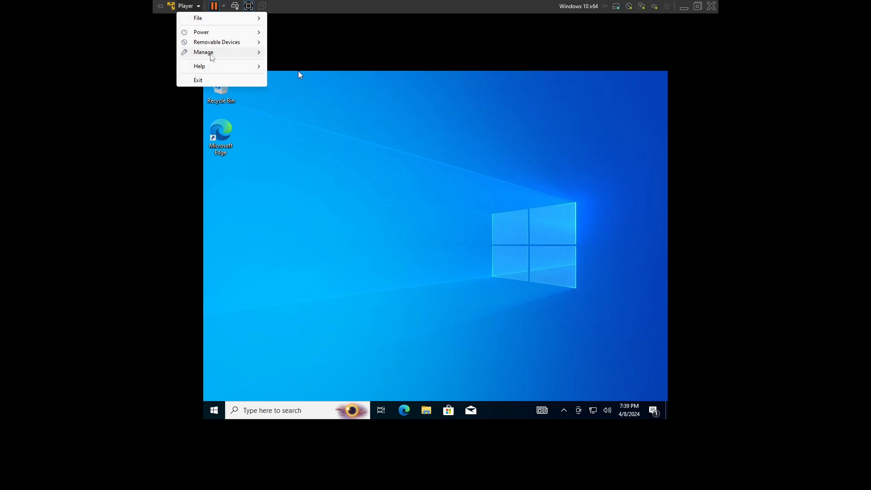
click(211, 55)
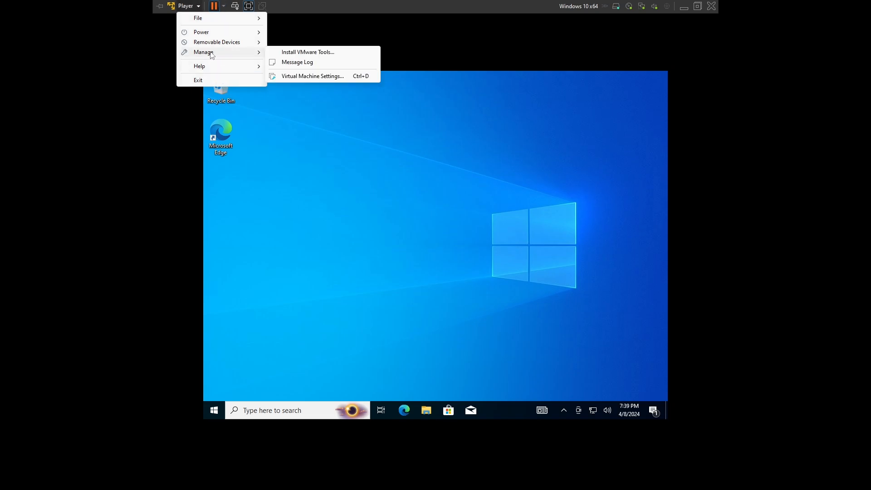
click(279, 53)
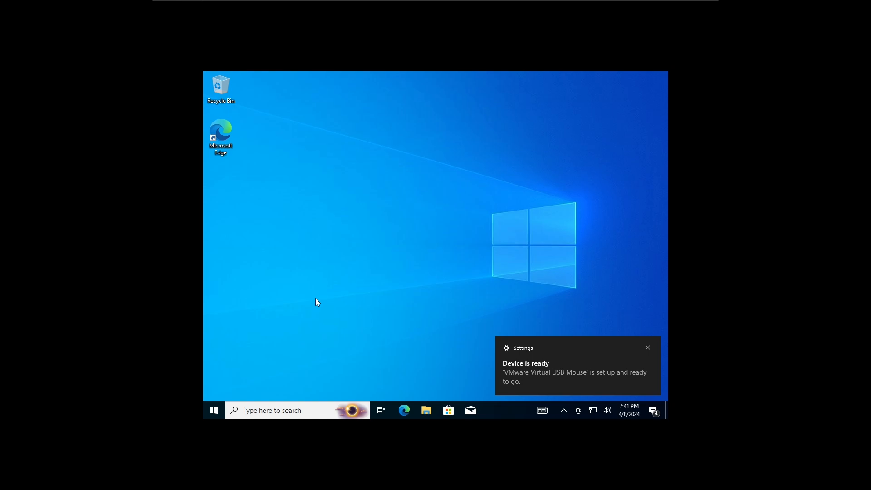
In the guest's File Explorer, run setup from DVD Drive (D:) VMware Tools.
click(428, 413)
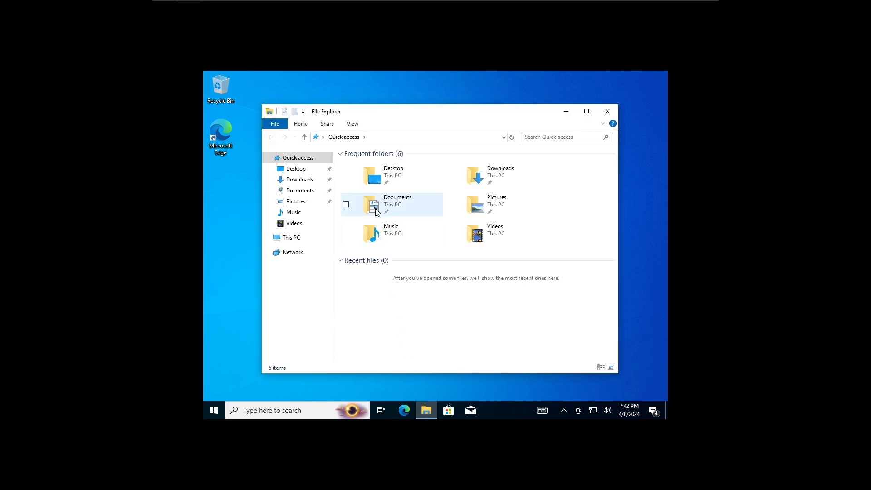
click(295, 182)
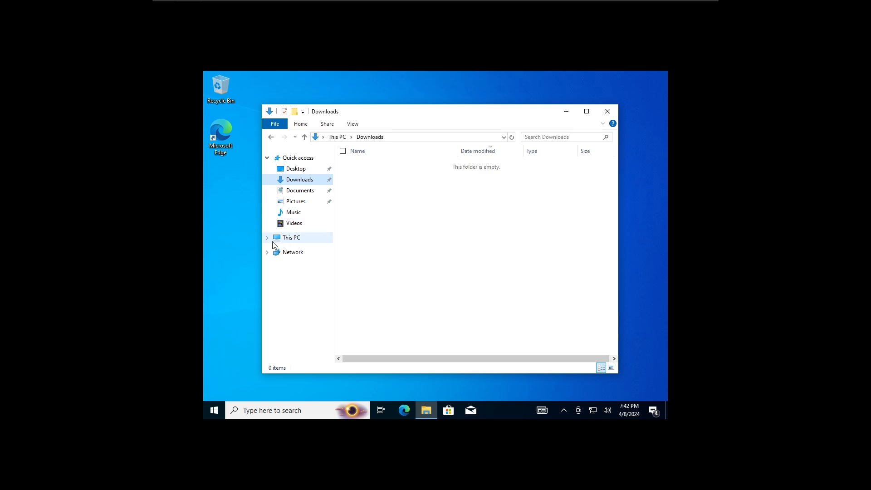
click(268, 239)
click(304, 335)
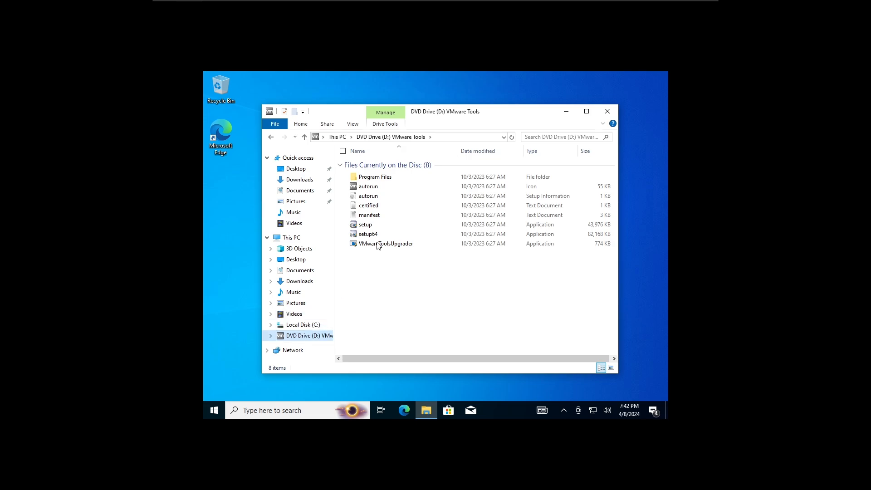
double_click(399, 231)
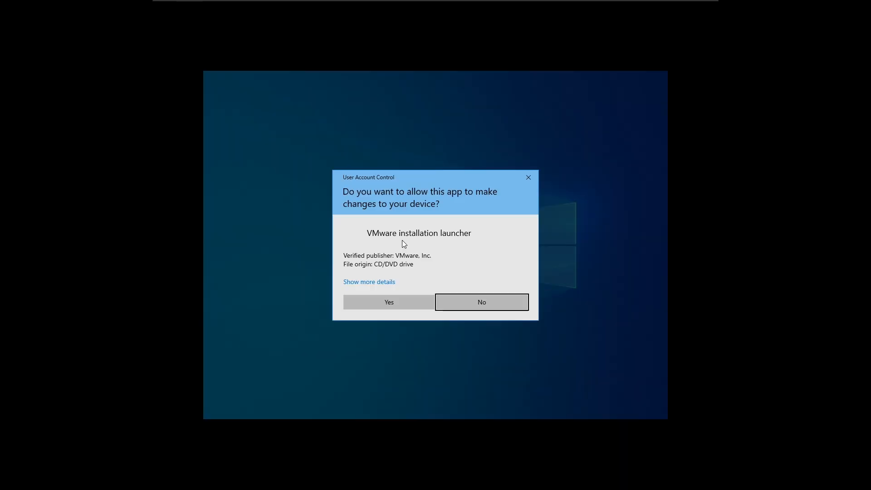
Install VMware Tools in the Windows guest with the Typical setup, then restart the guest.
click(375, 301)
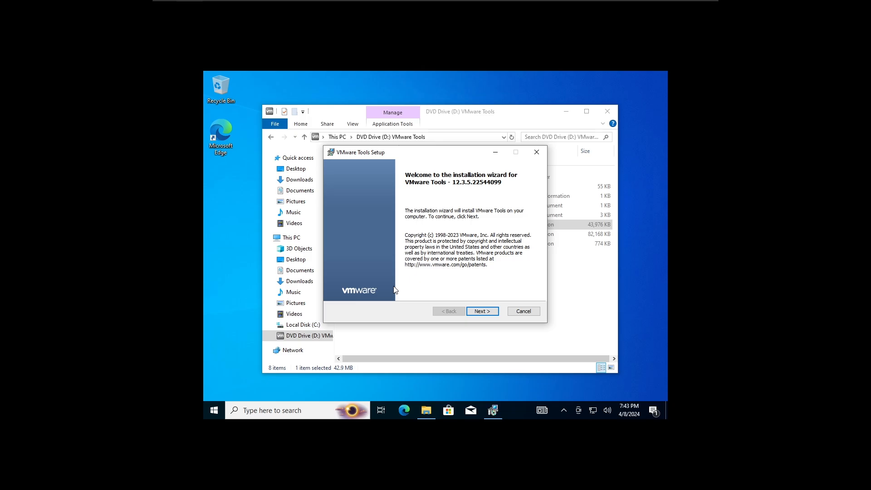
click(480, 312)
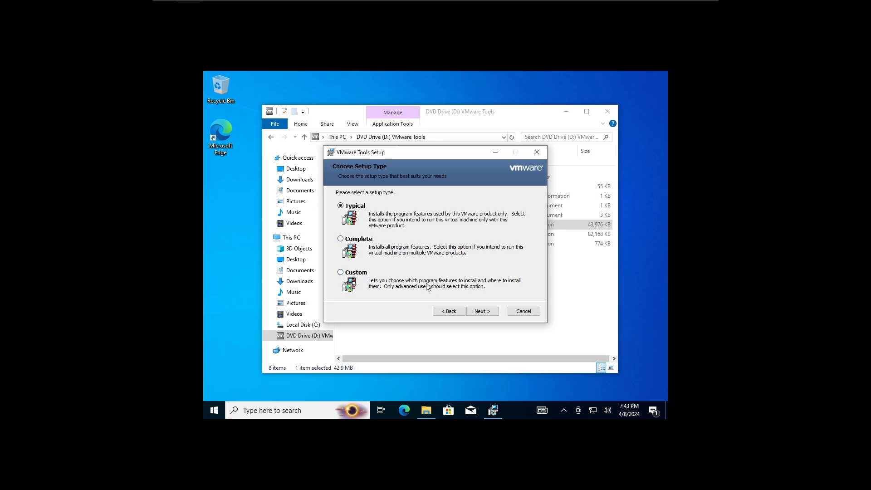
click(485, 313)
click(485, 314)
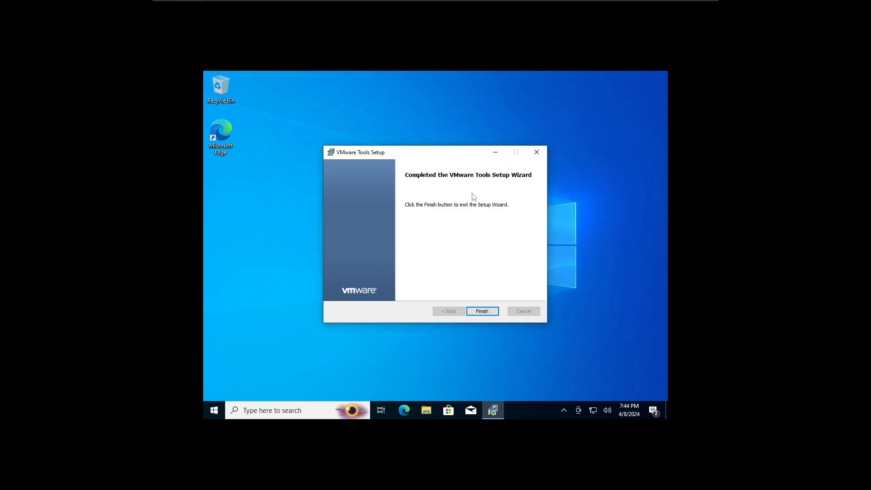
click(481, 311)
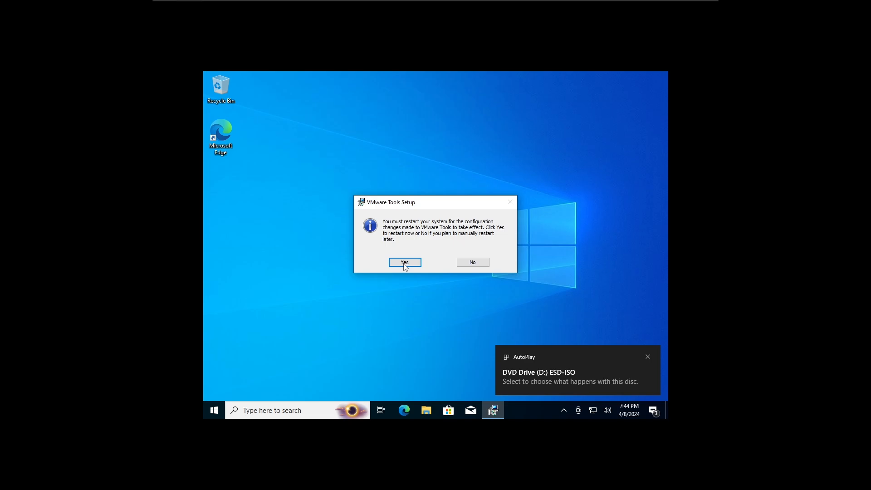
click(405, 262)
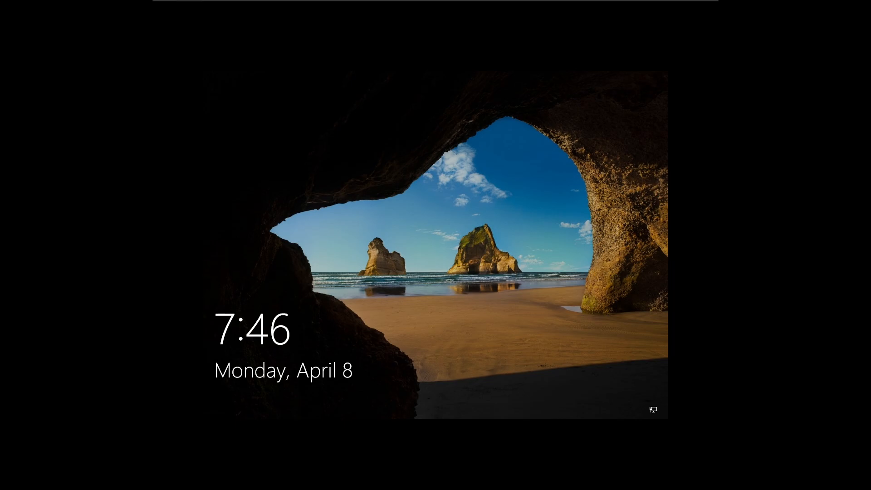
Dismiss the lock screen and sign in with the account password to reach the desktop.
key(Return)
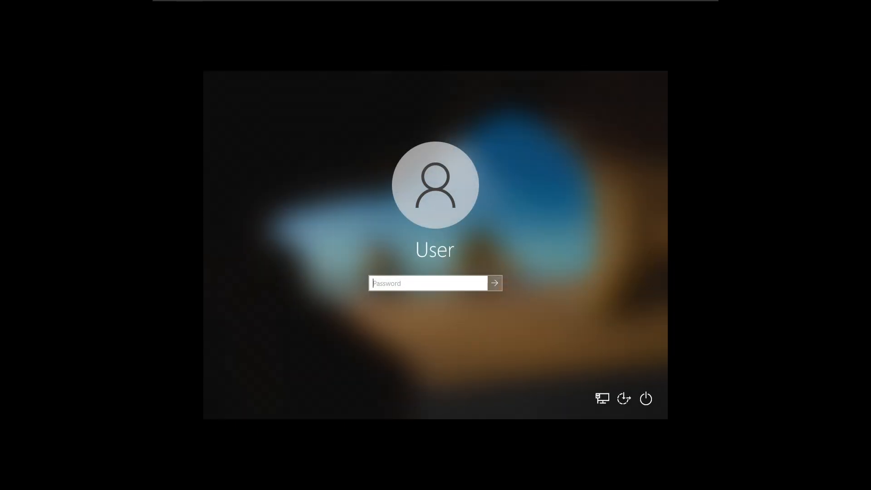
text(12345678)
key(Return)
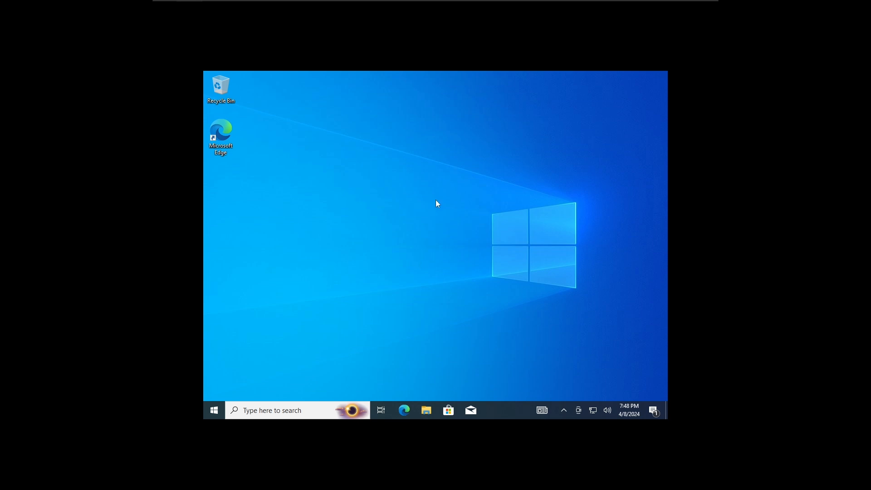
Check in the Player menu that VMware Tools is installed, then leave and re-enter full-screen mode.
mouse_move(249, 1)
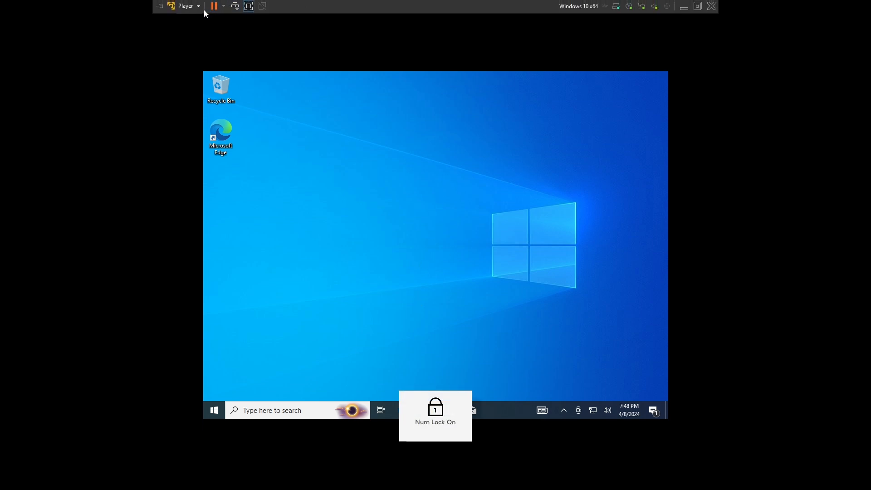
click(191, 5)
mouse_move(218, 55)
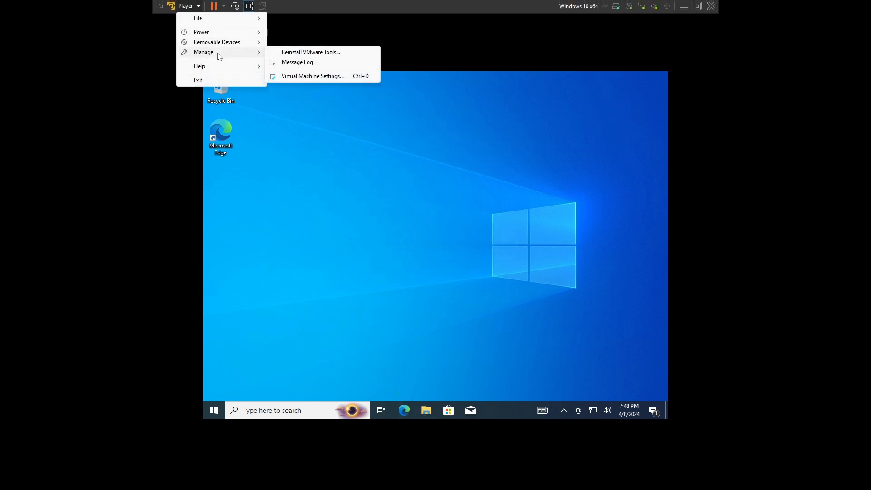
click(433, 323)
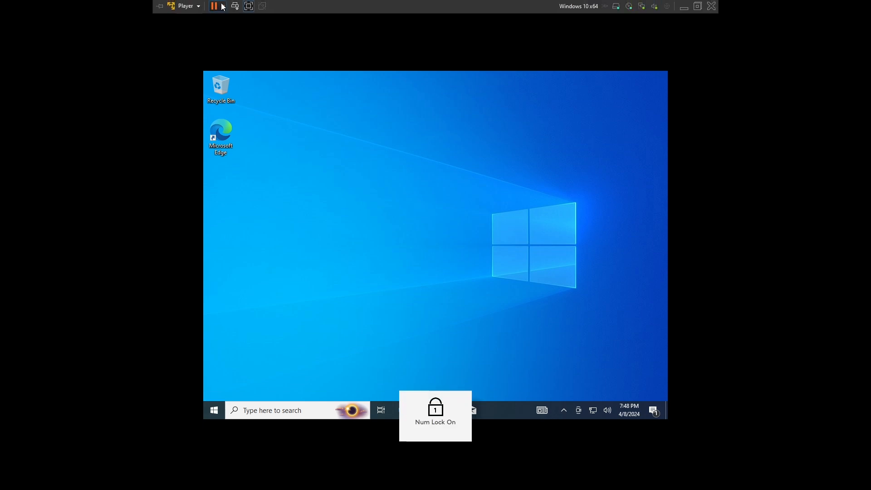
click(248, 7)
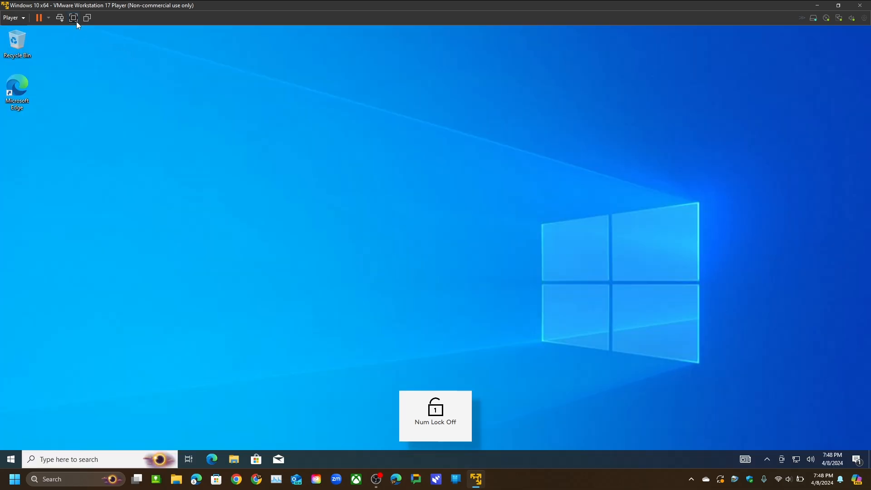
click(75, 20)
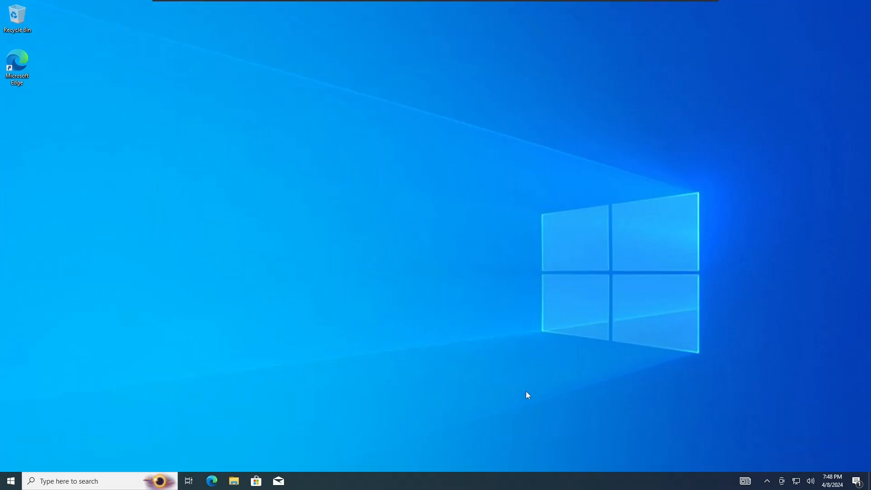
Shut down the Windows guest from the power options and confirm powering off.
mouse_move(106, 3)
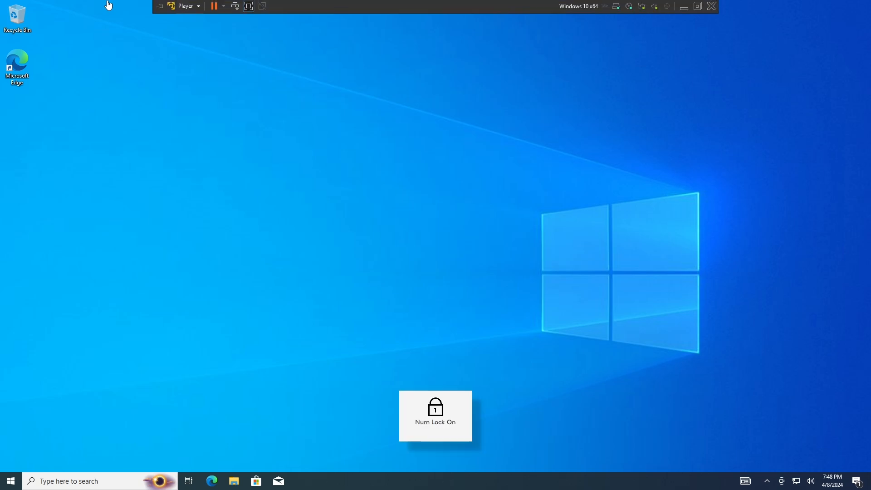
click(227, 5)
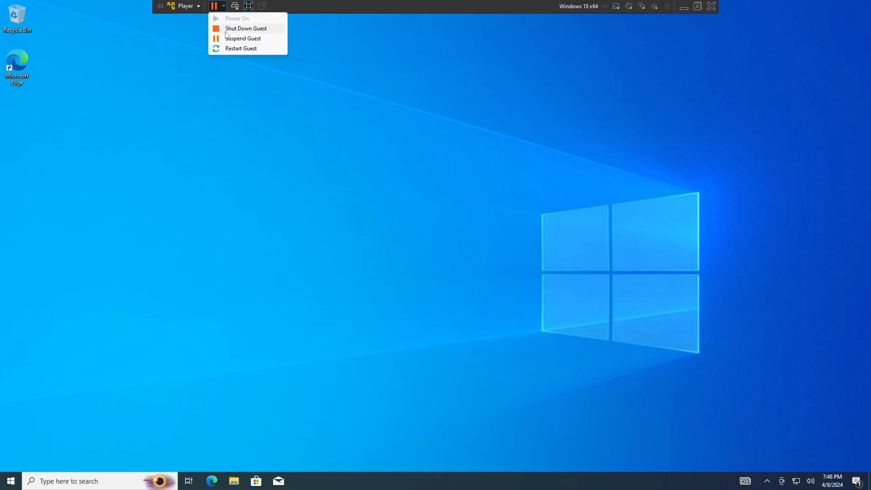
click(231, 33)
click(456, 268)
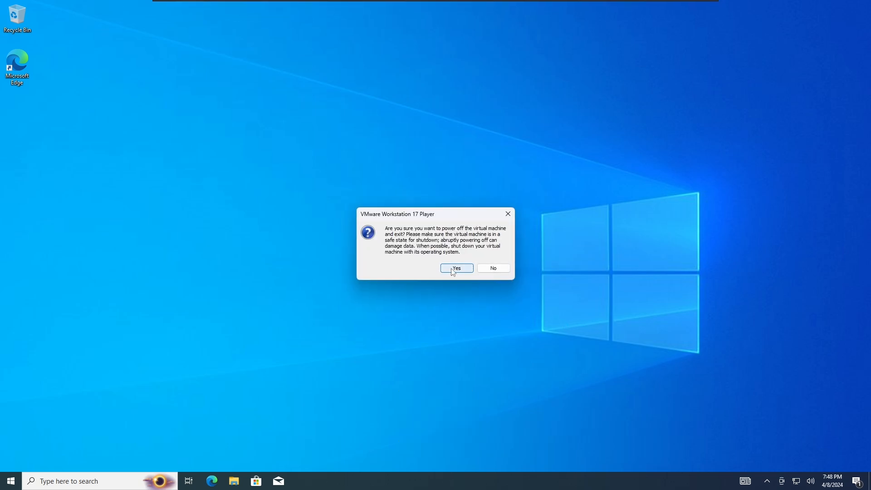